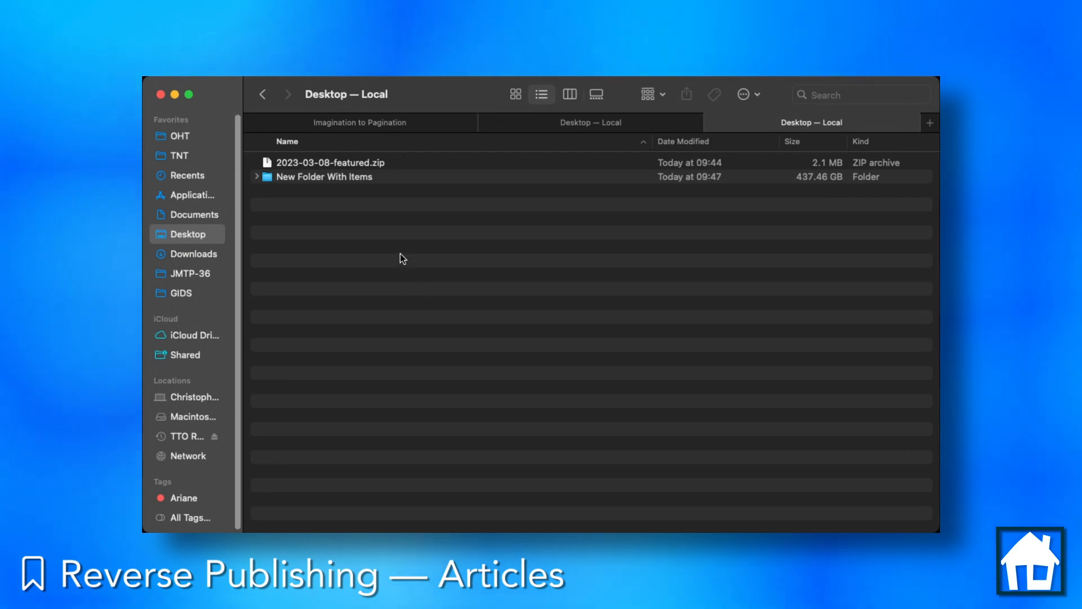
- Extract 2023-03-08-featured.zip on the desktop and open the extracted folder
{"action": "left_click", "coordinate": [372, 163]}
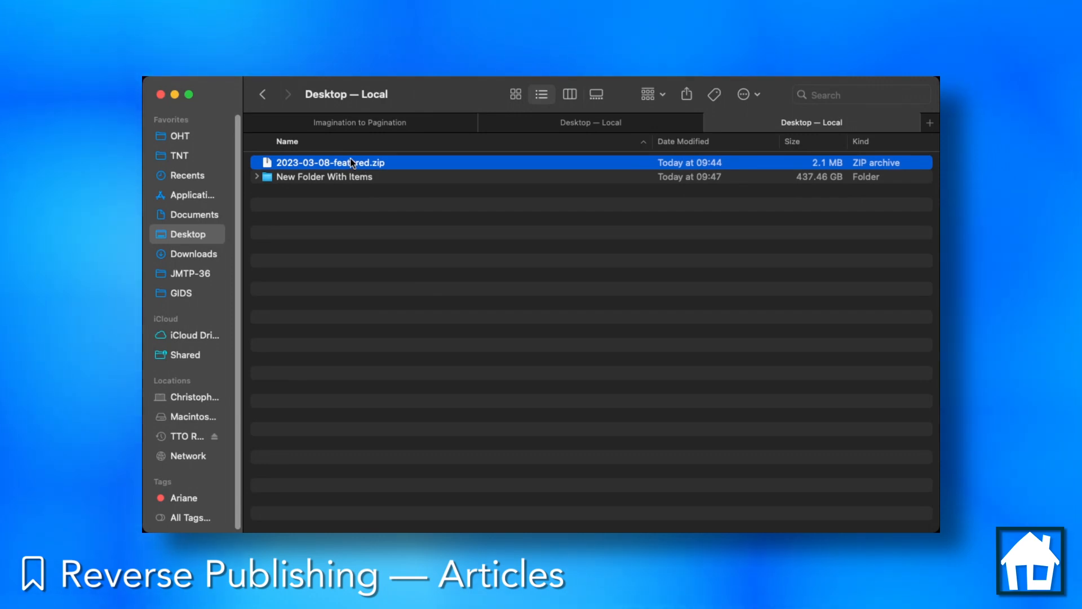
{"action": "double_click", "coordinate": [351, 161]}
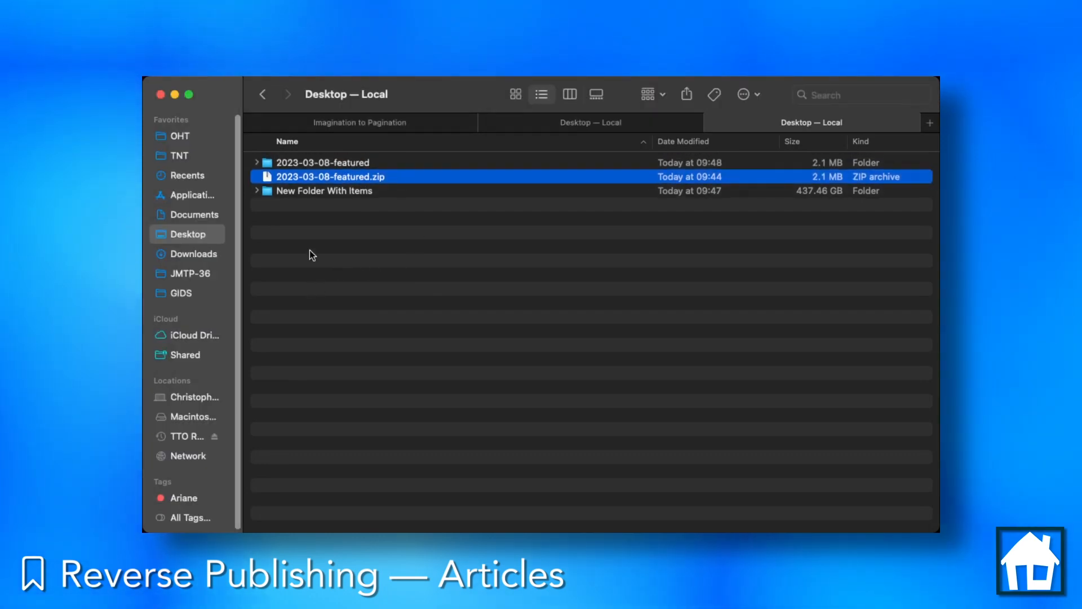
{"action": "double_click", "coordinate": [268, 163]}
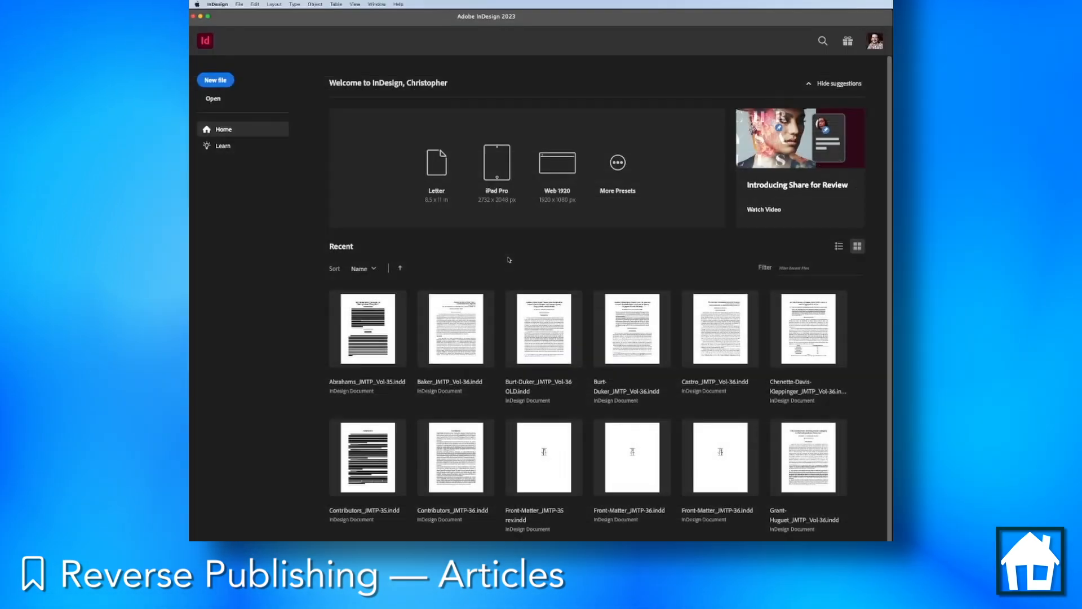
- Switch to InDesign and create a 10 × 21 in document with units in inches and margins of 0
{"action": "key", "text": "super+n"}
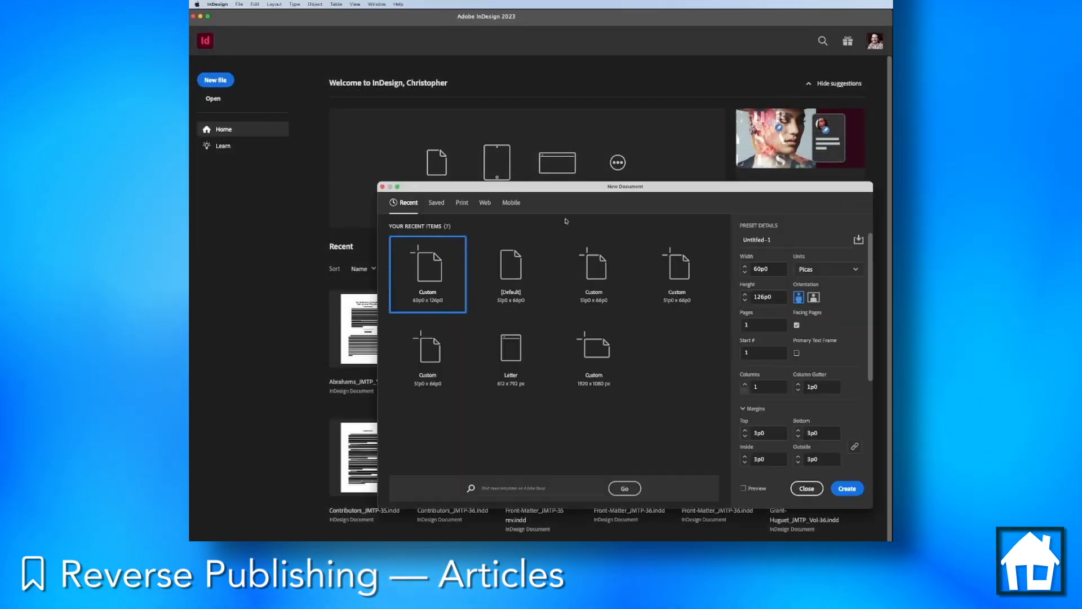
{"action": "left_click", "coordinate": [826, 269]}
{"action": "left_click", "coordinate": [821, 318]}
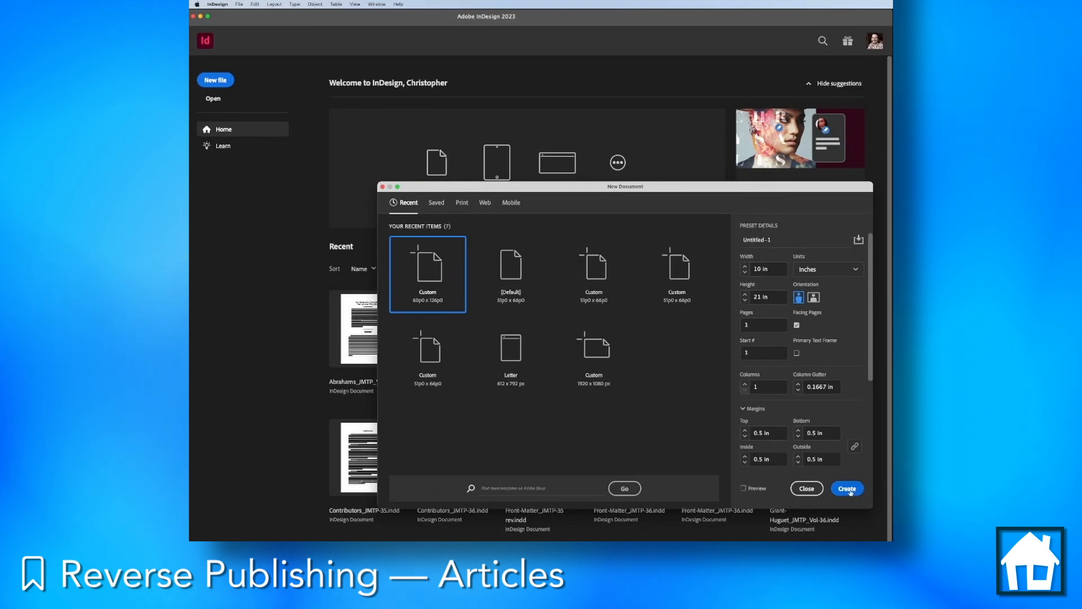
{"action": "scroll", "coordinate": [737, 384], "scroll_direction": "down", "scroll_amount": 5}
{"action": "scroll", "coordinate": [739, 397], "scroll_direction": "up", "scroll_amount": 4}
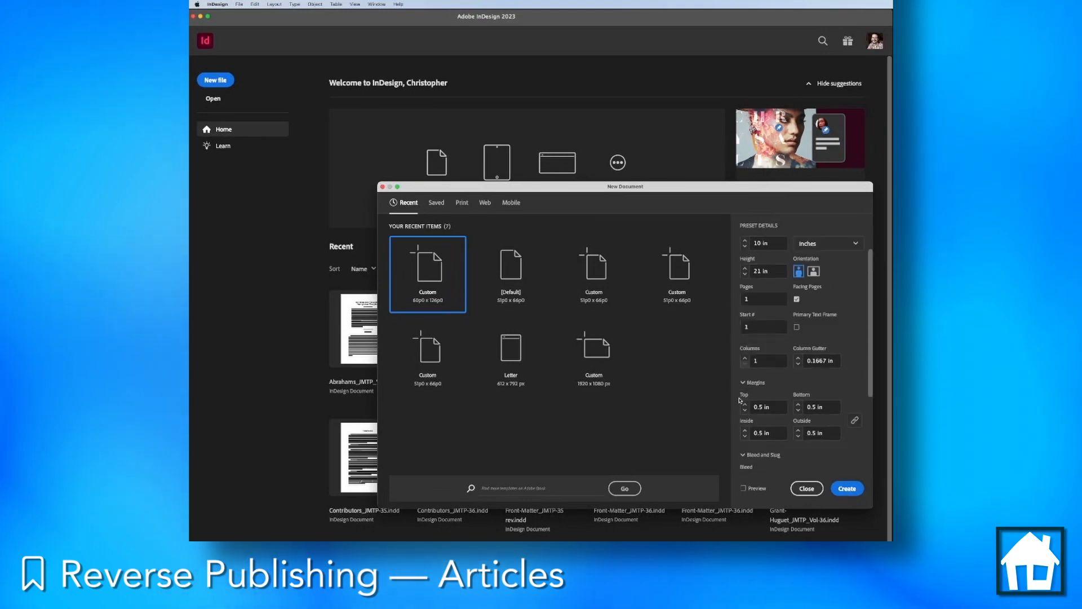
{"action": "left_click_drag", "start_coordinate": [771, 406], "coordinate": [730, 406]}
{"action": "type", "text": "0"}
{"action": "key", "text": "Tab"}
{"action": "scroll", "coordinate": [737, 438], "scroll_direction": "down", "scroll_amount": 3}
{"action": "scroll", "coordinate": [737, 439], "scroll_direction": "up", "scroll_amount": 5}
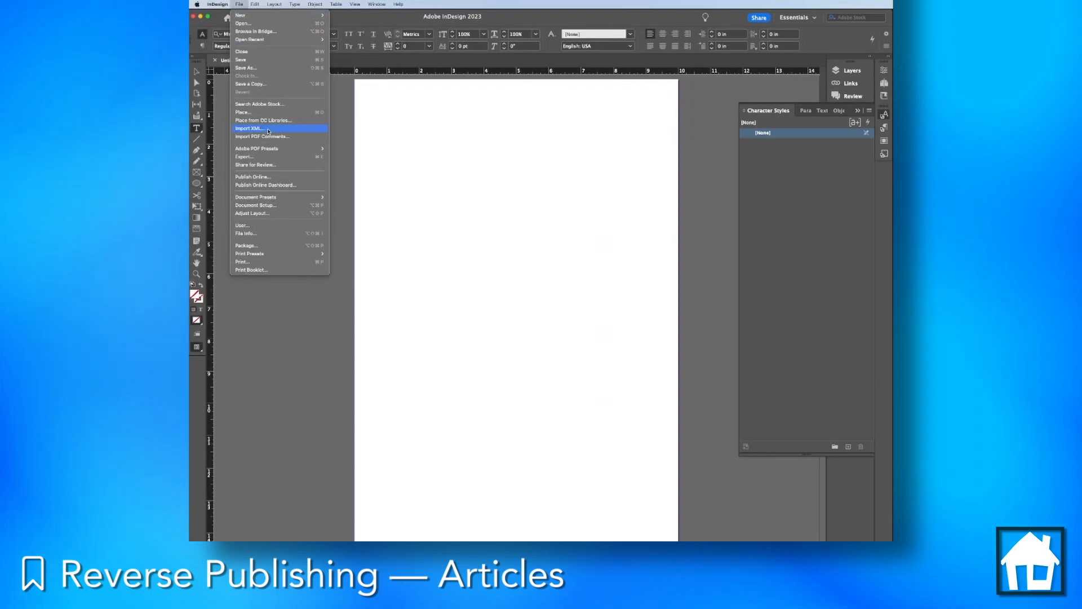
- Import 2023-03-08.xml from the extracted folder as XML in Merge Content mode with Create link enabled
{"action": "left_click", "coordinate": [268, 130]}
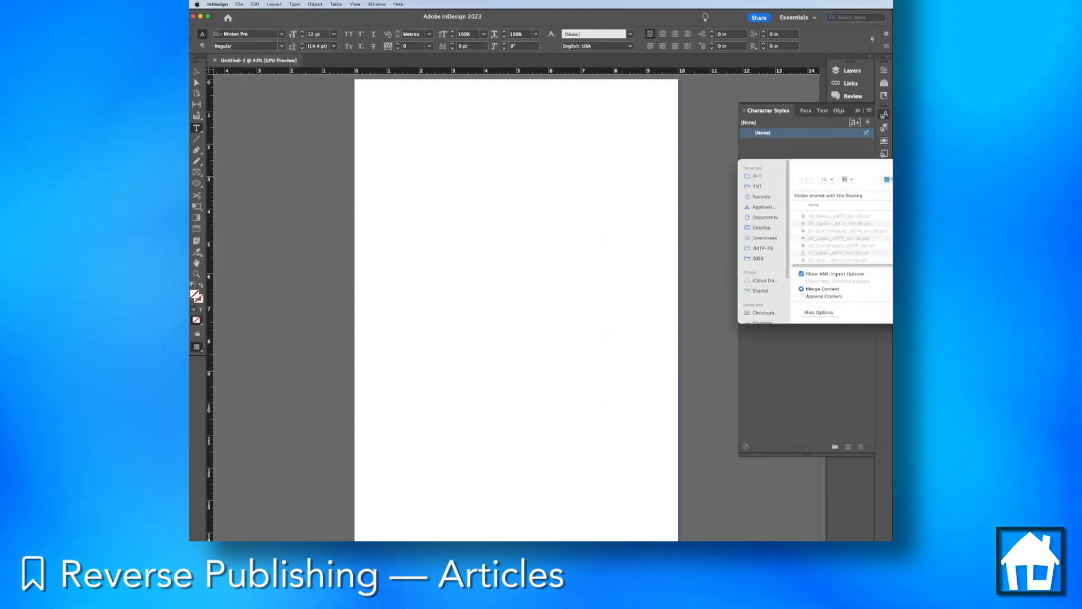
{"action": "left_click", "coordinate": [763, 228]}
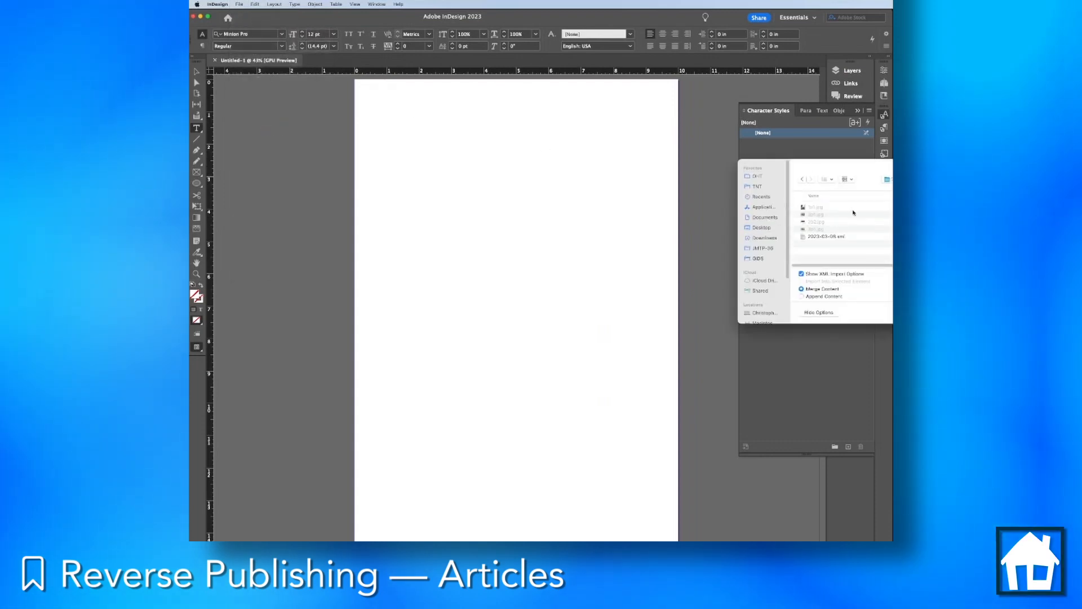
{"action": "left_click", "coordinate": [837, 237]}
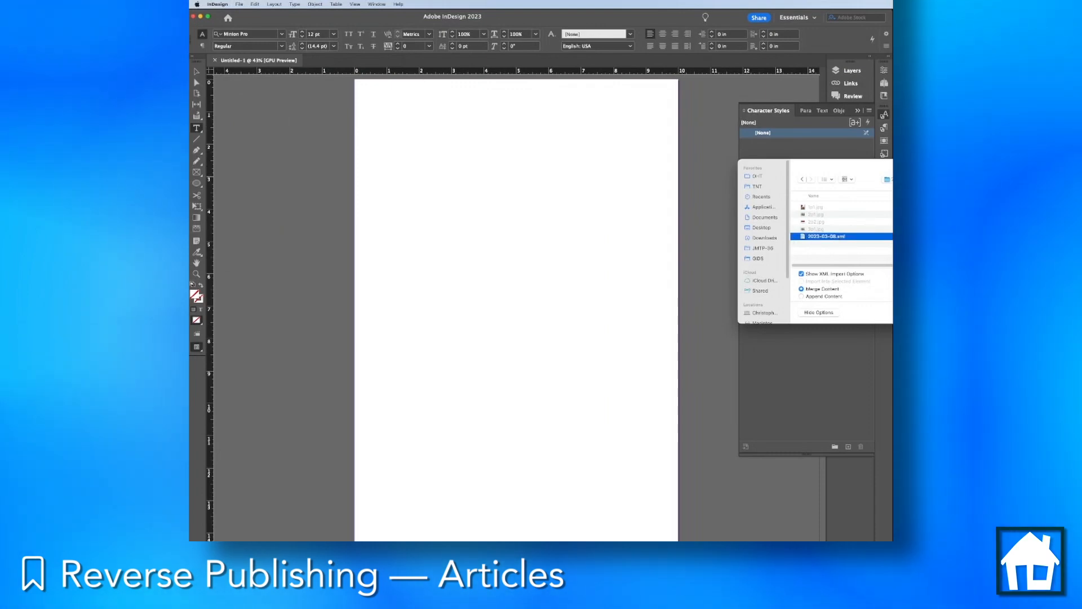
{"action": "key", "text": "Return"}
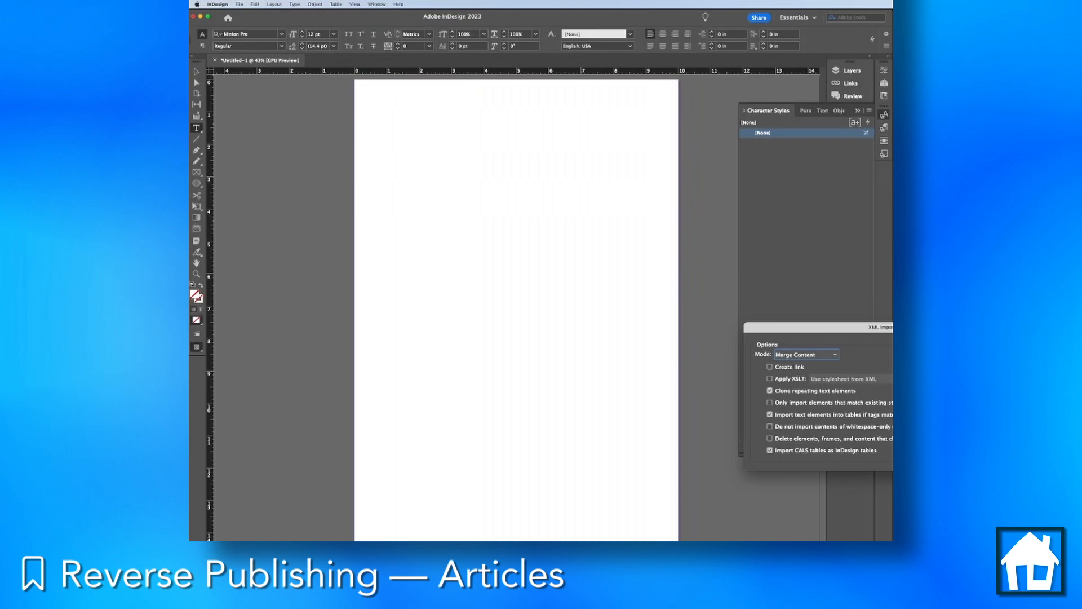
{"action": "left_click", "coordinate": [769, 368]}
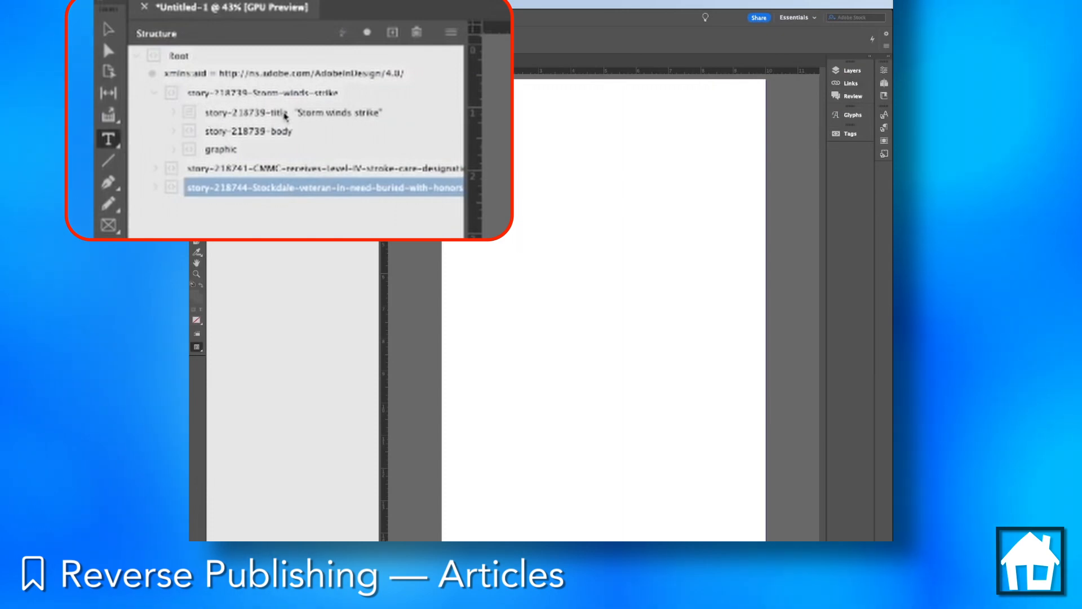
- Inspect the character and paragraph style attributes of the "Storm winds strike" title element in the structure tree
{"action": "left_click", "coordinate": [285, 116]}
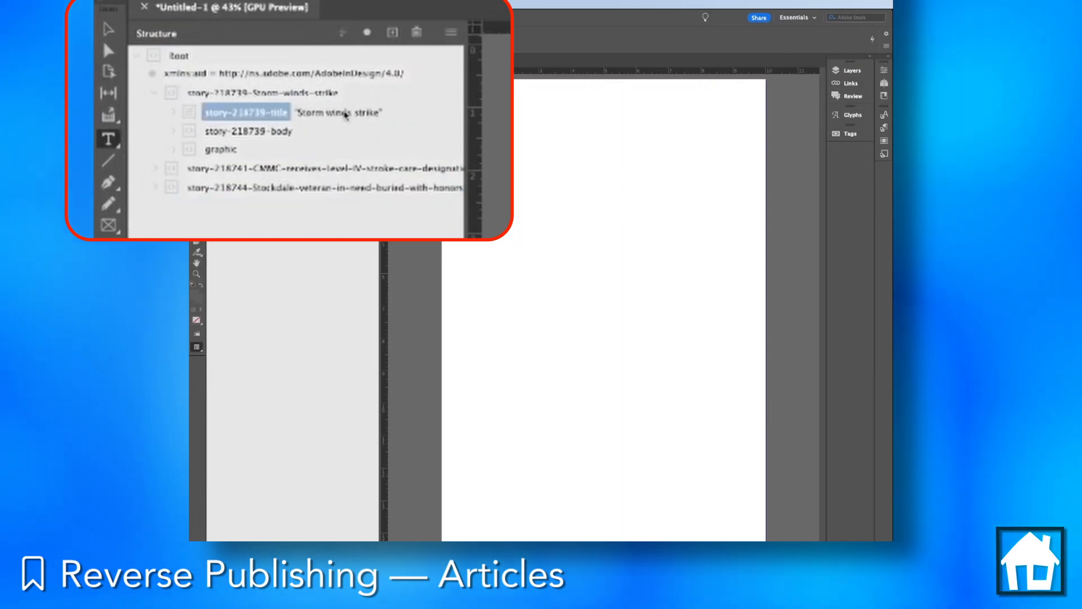
{"action": "left_click", "coordinate": [176, 114]}
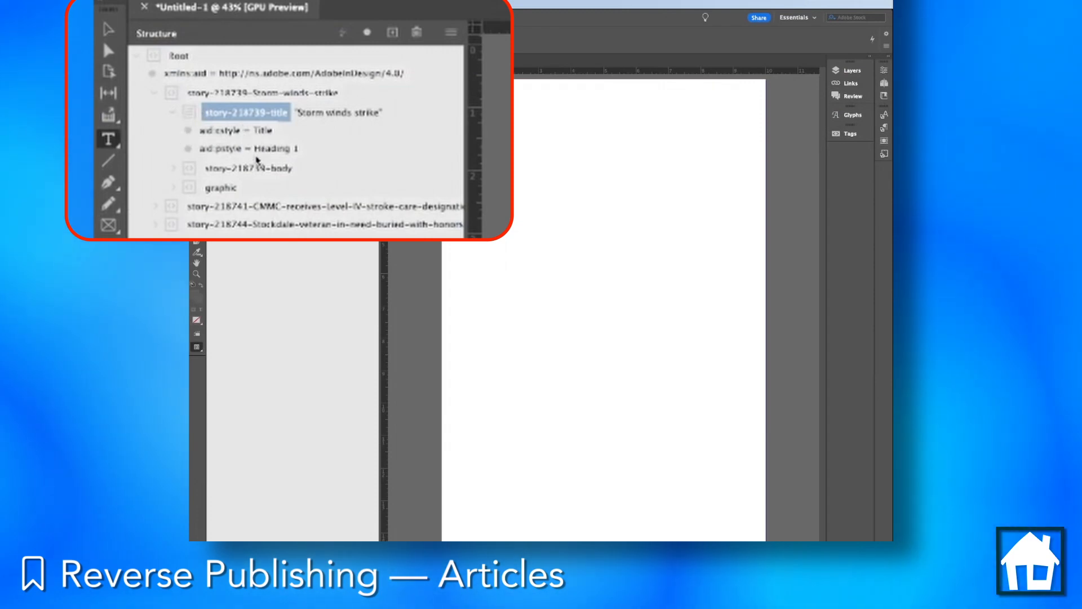
{"action": "left_click", "coordinate": [257, 133]}
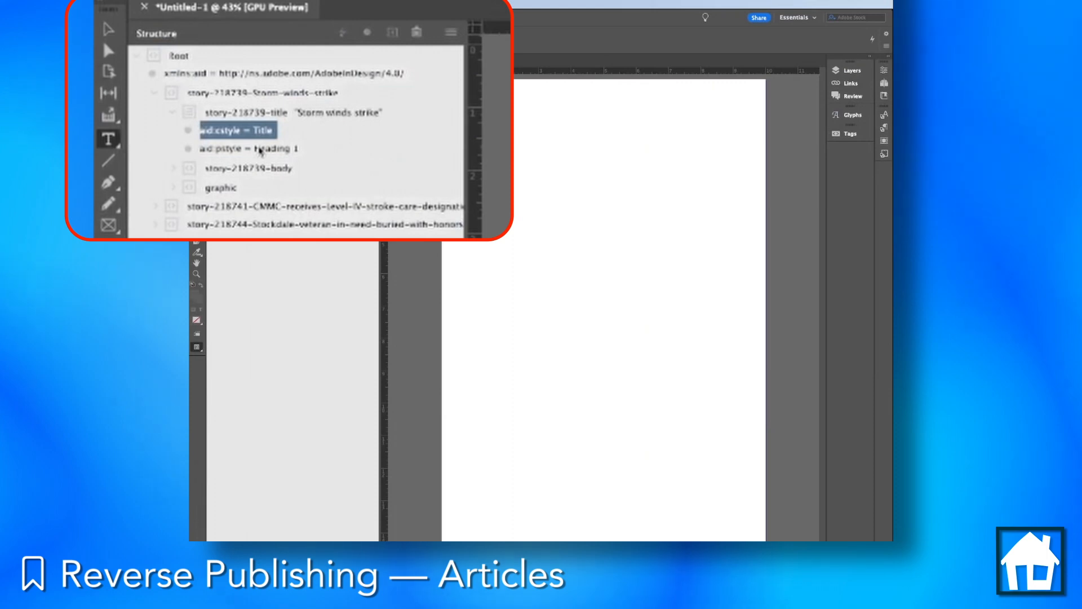
{"action": "left_click", "coordinate": [260, 150]}
- Set the By Line paragraph style to Times New Roman, Bold Italic, 10 pt, and make Body Text the active paragraph style
{"action": "left_click", "coordinate": [885, 128]}
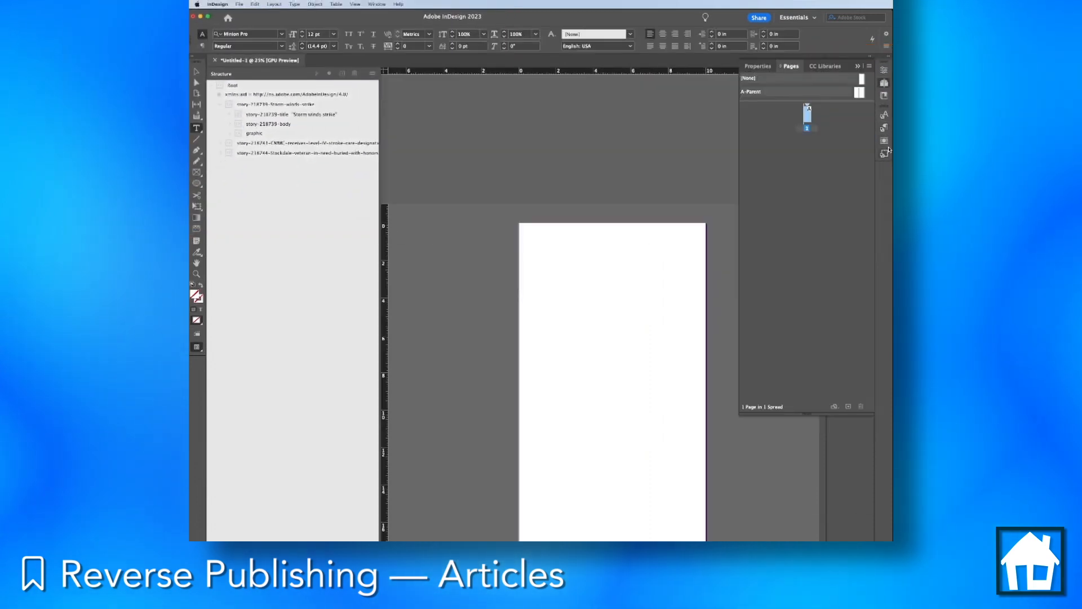
{"action": "double_click", "coordinate": [764, 173]}
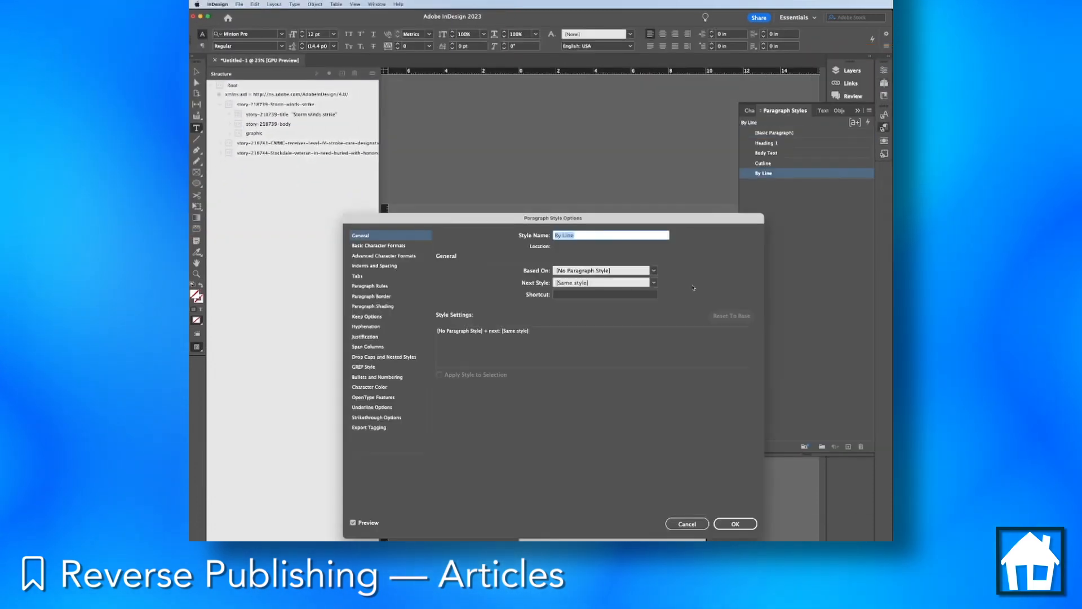
{"action": "left_click", "coordinate": [387, 248]}
{"action": "key", "text": "Escape"}
{"action": "double_click", "coordinate": [851, 175]}
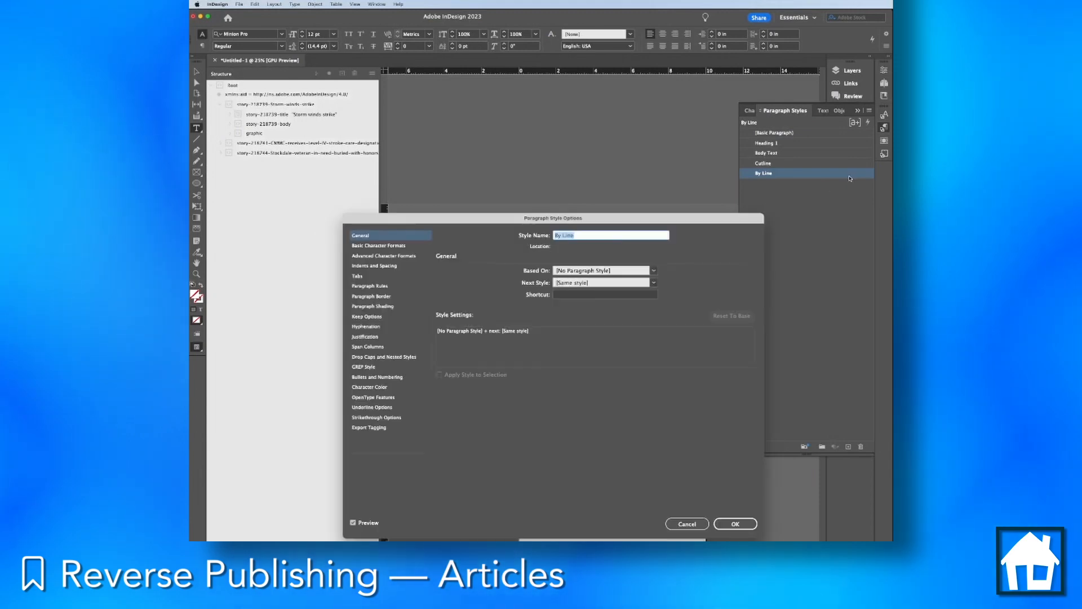
{"action": "left_click", "coordinate": [389, 246]}
{"action": "type", "text": "Times New Roman"}
{"action": "key", "text": "Tab"}
{"action": "type", "text": "Bold Italic"}
{"action": "key", "text": "Tab"}
{"action": "type", "text": "10"}
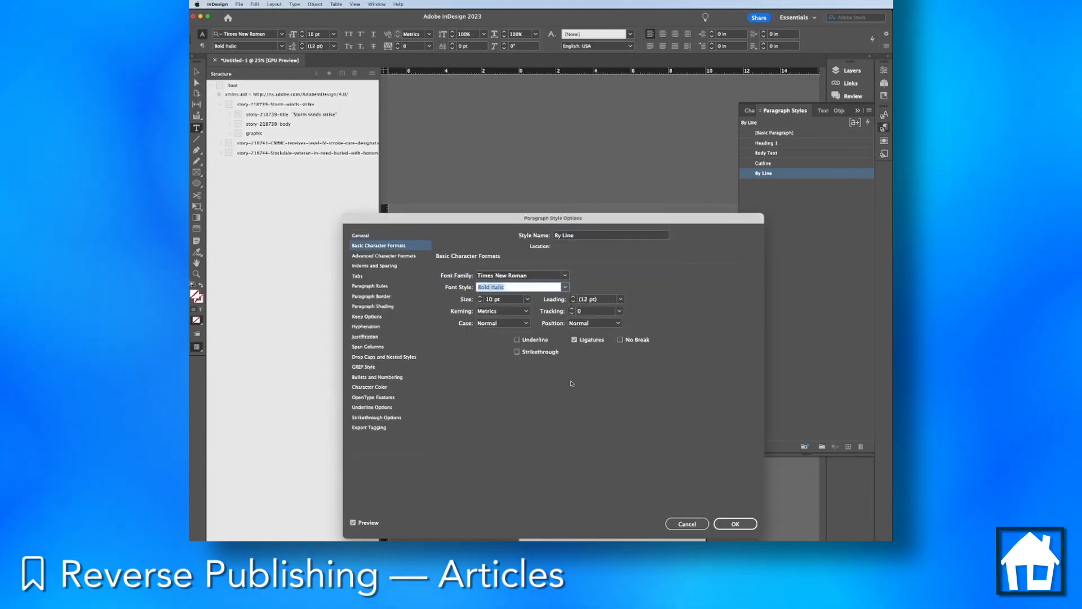
{"action": "key", "text": "Return"}
{"action": "left_click", "coordinate": [829, 153]}
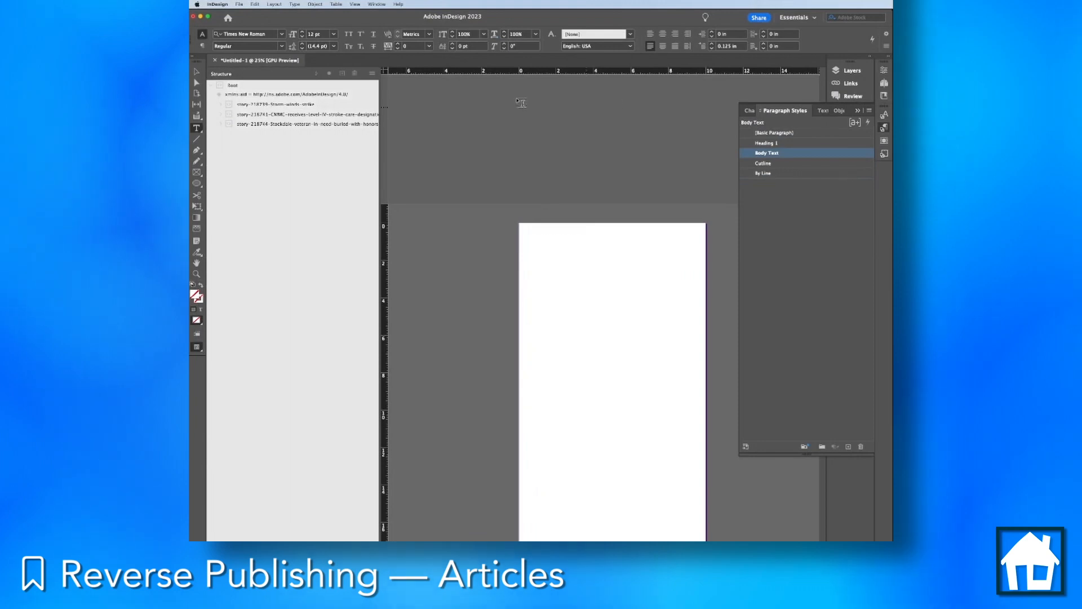
- Expand the story-218741 CMMC element in the structure tree and place the whole story at the top of the page
{"action": "left_click", "coordinate": [221, 114]}
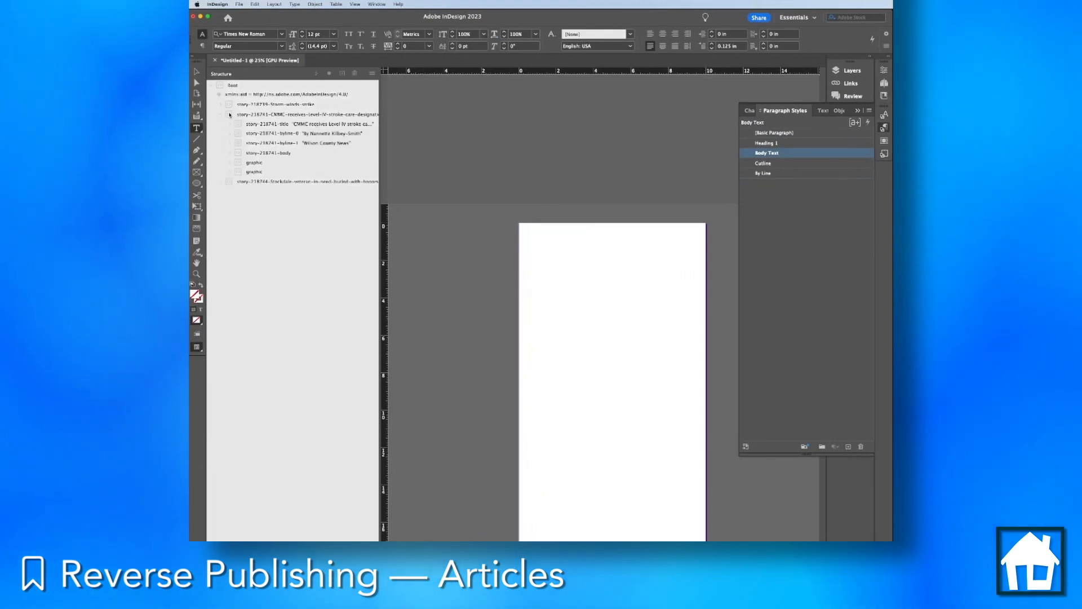
{"action": "left_click", "coordinate": [230, 115]}
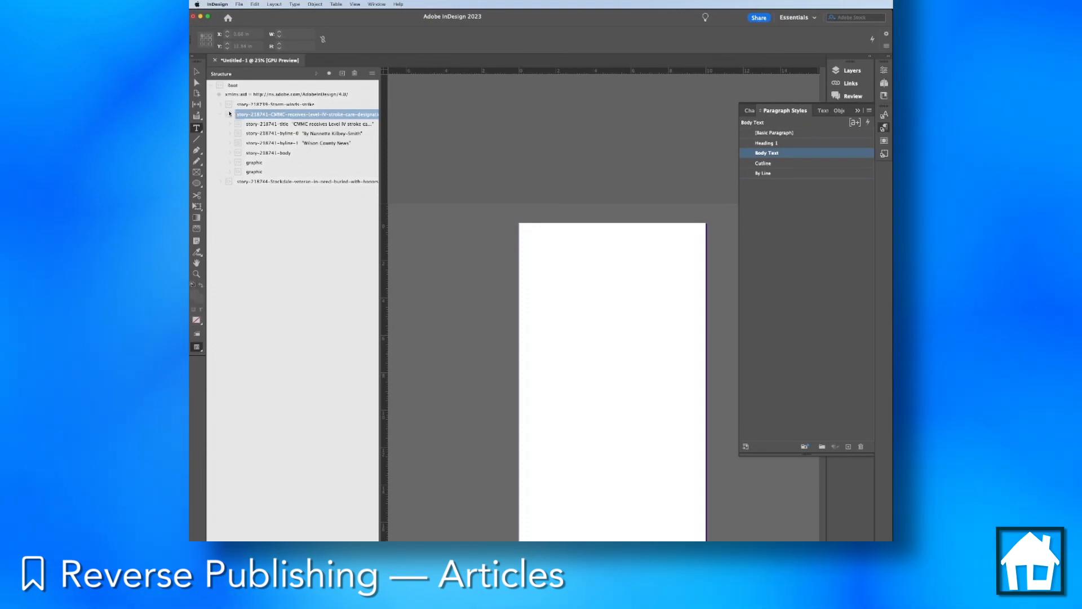
{"action": "left_click_drag", "start_coordinate": [229, 113], "coordinate": [531, 238]}
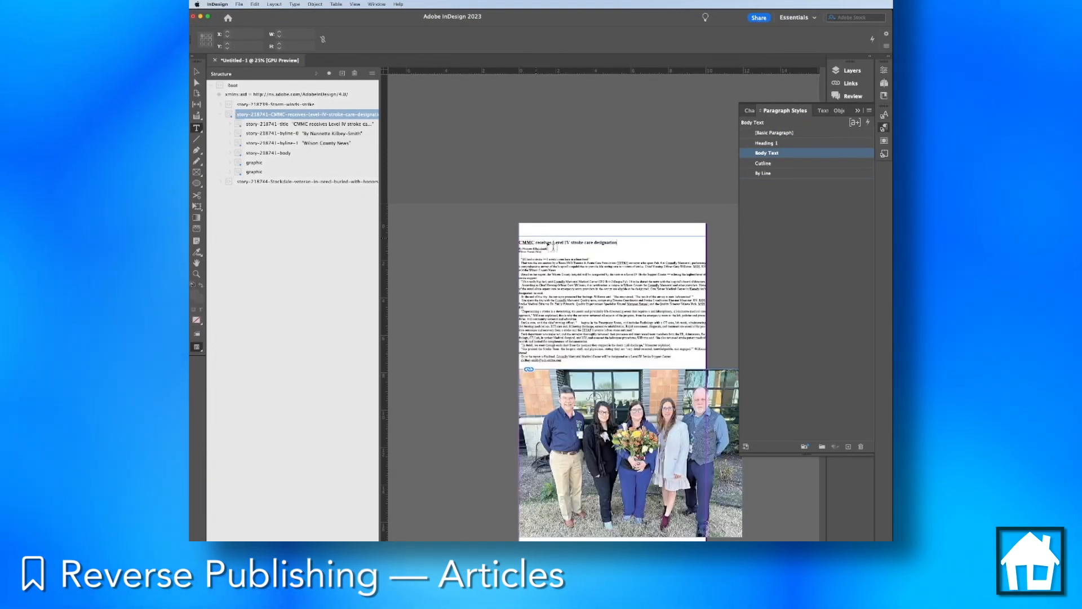
- Check which paragraph and character styles are applied to the placed story's headline, byline, body text and caption
{"action": "key", "text": "super+equal"}
{"action": "left_click_drag", "start_coordinate": [507, 168], "coordinate": [575, 169]}
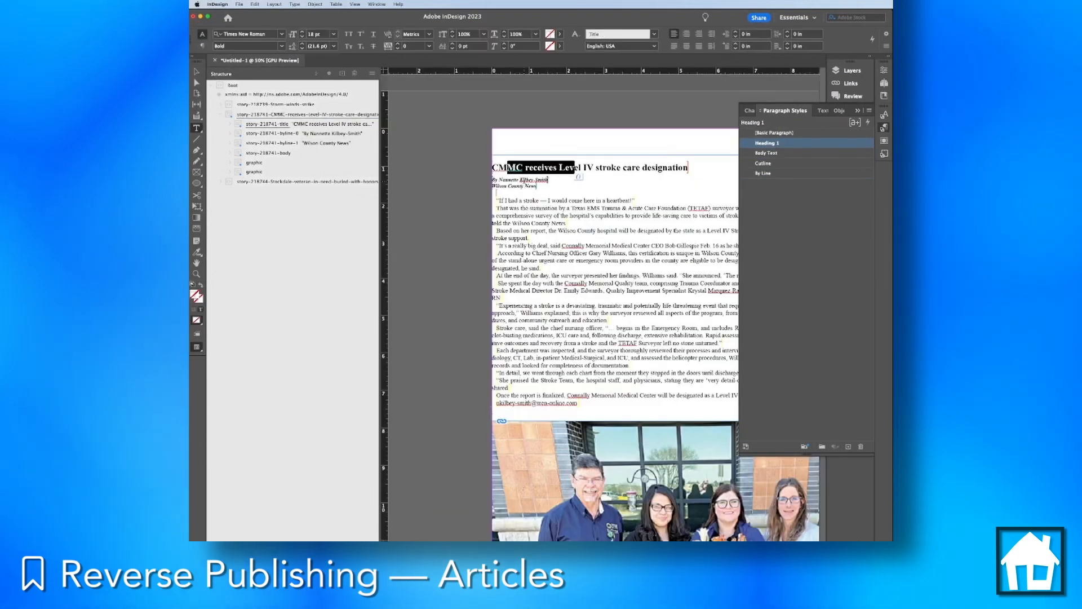
{"action": "left_click", "coordinate": [509, 181]}
{"action": "left_click_drag", "start_coordinate": [510, 215], "coordinate": [592, 341]}
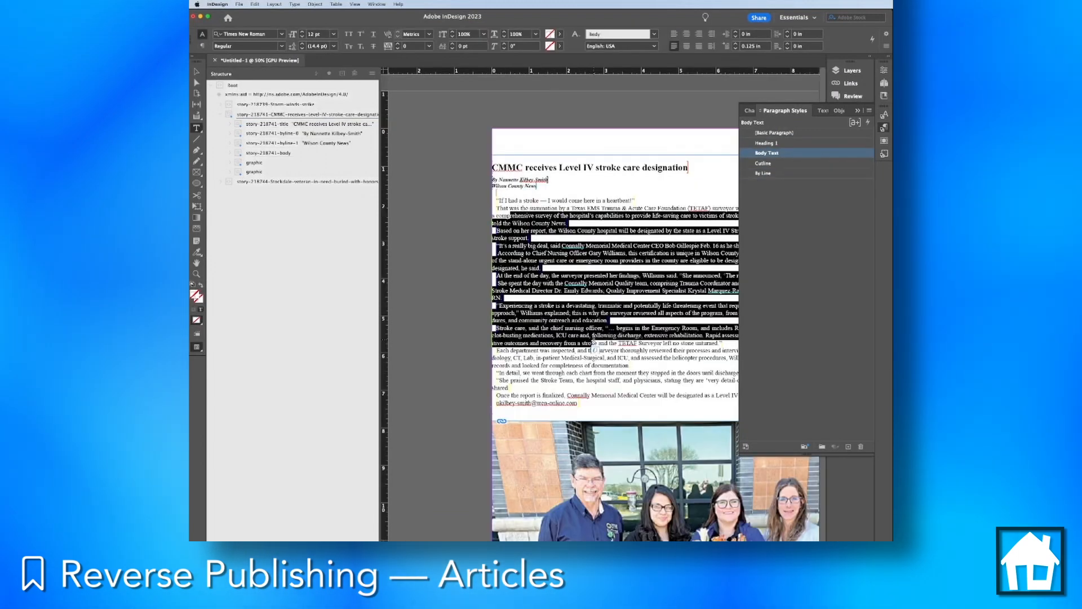
{"action": "scroll", "coordinate": [592, 339], "scroll_direction": "down", "scroll_amount": 5}
{"action": "left_click", "coordinate": [608, 345]}
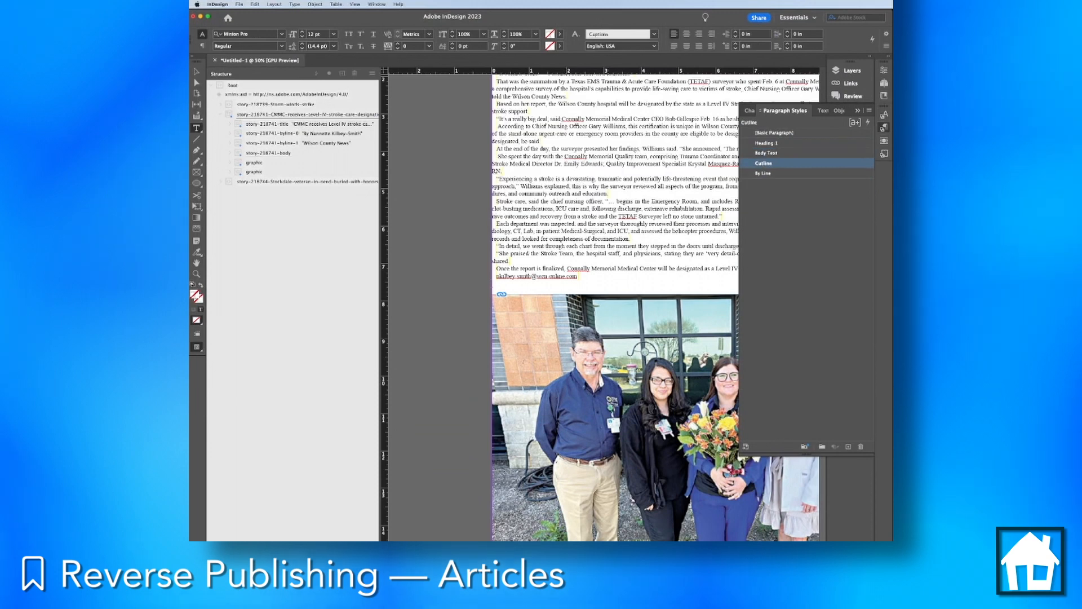
{"action": "scroll", "coordinate": [654, 308], "scroll_direction": "down", "scroll_amount": 3}
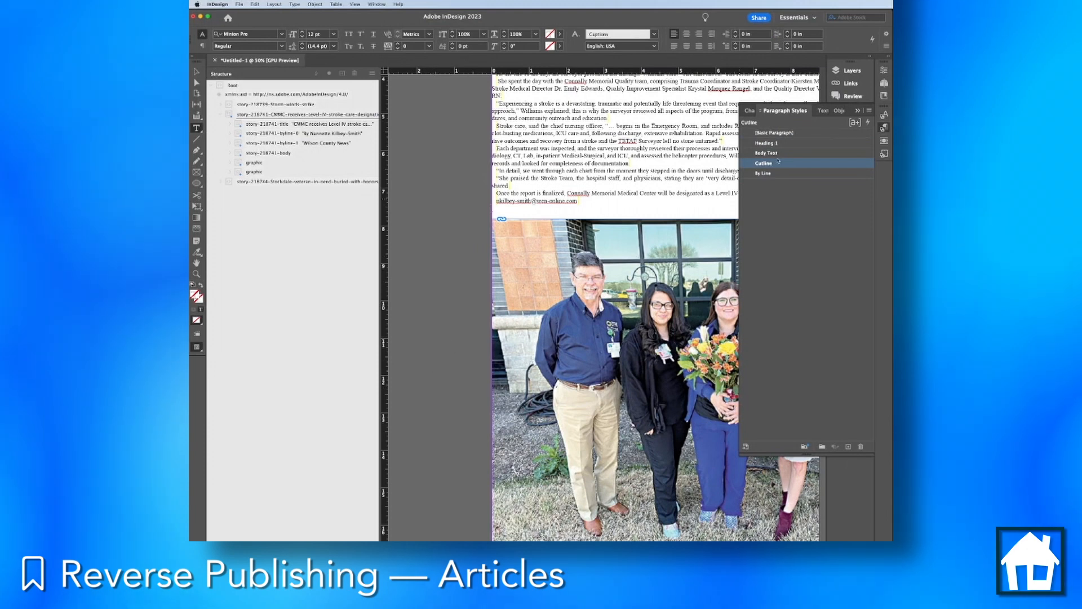
{"action": "left_click", "coordinate": [857, 112]}
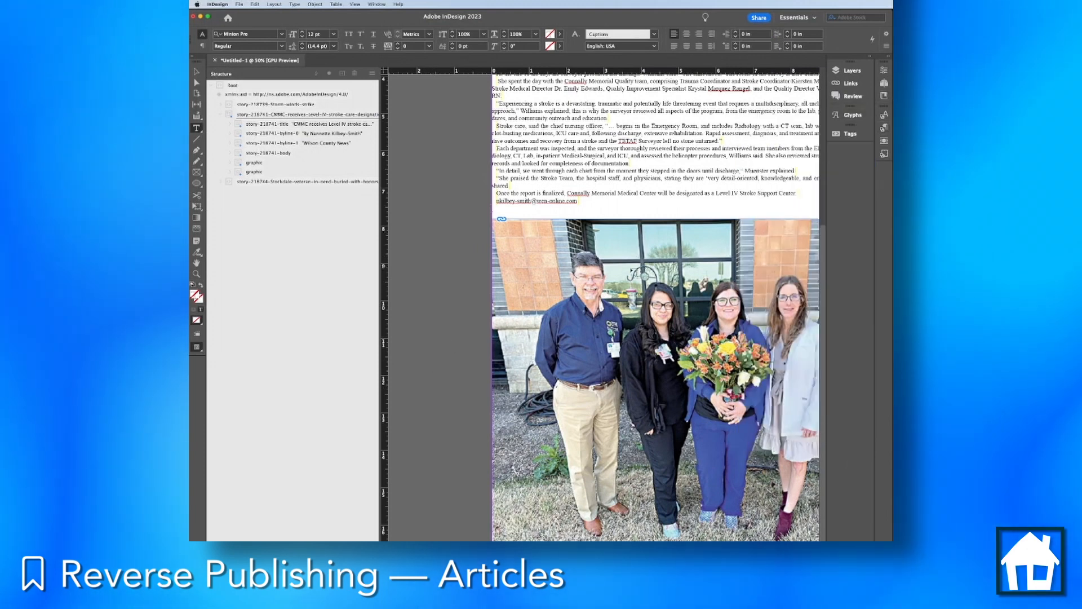
- Draw a frame about 6.95 × 5.575 in on the pasteboard beside the page and convert its content type to Graphic
{"action": "key", "text": "super+minus"}
{"action": "key", "text": "super+minus"}
{"action": "key", "text": "super+equal"}
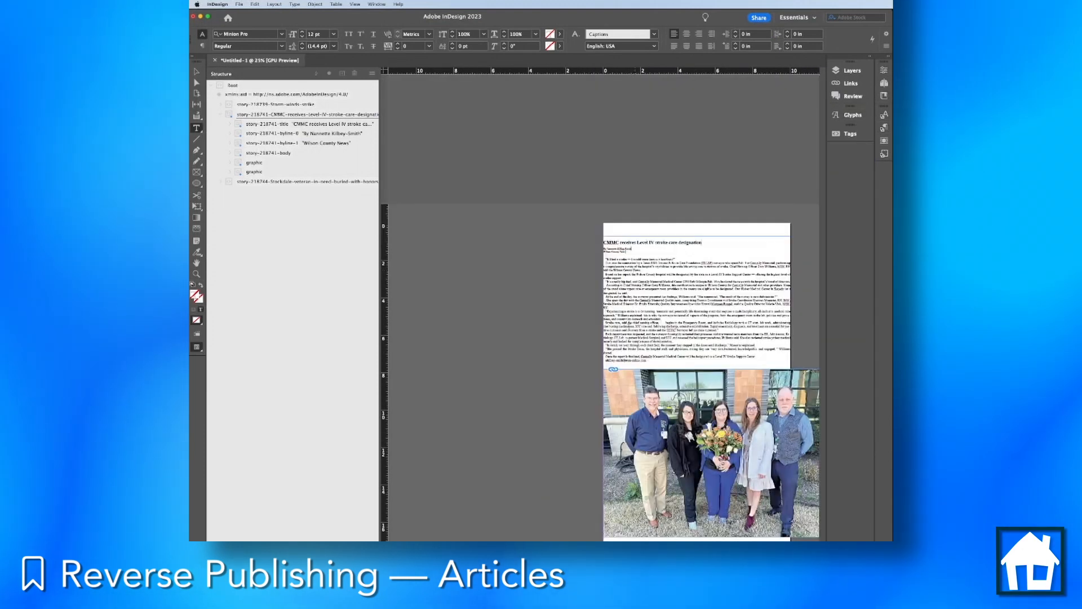
{"action": "key", "text": "v"}
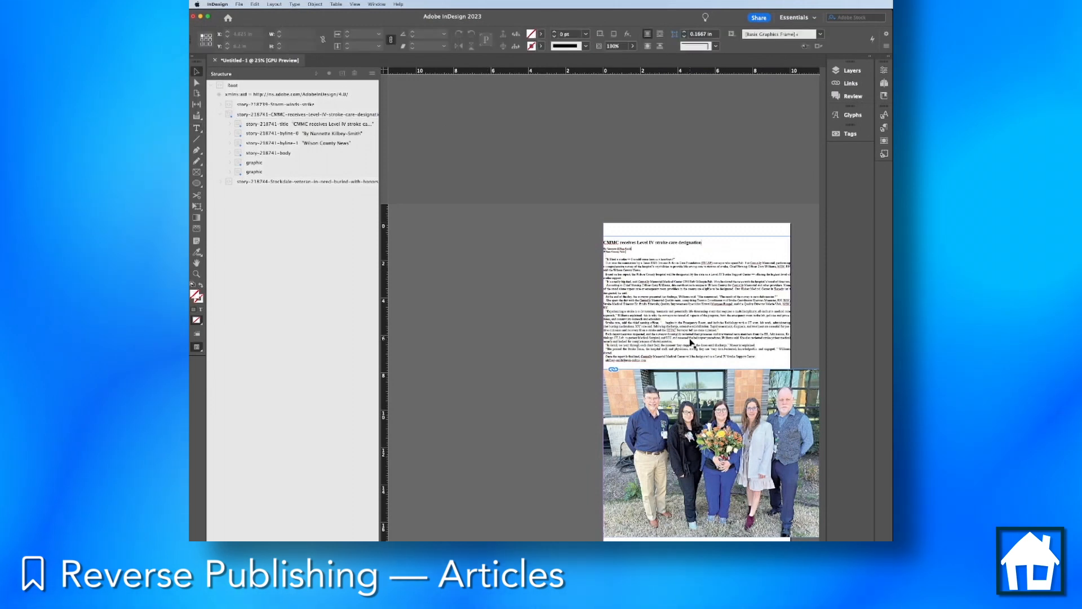
{"action": "left_click", "coordinate": [679, 405]}
{"action": "left_click", "coordinate": [528, 340]}
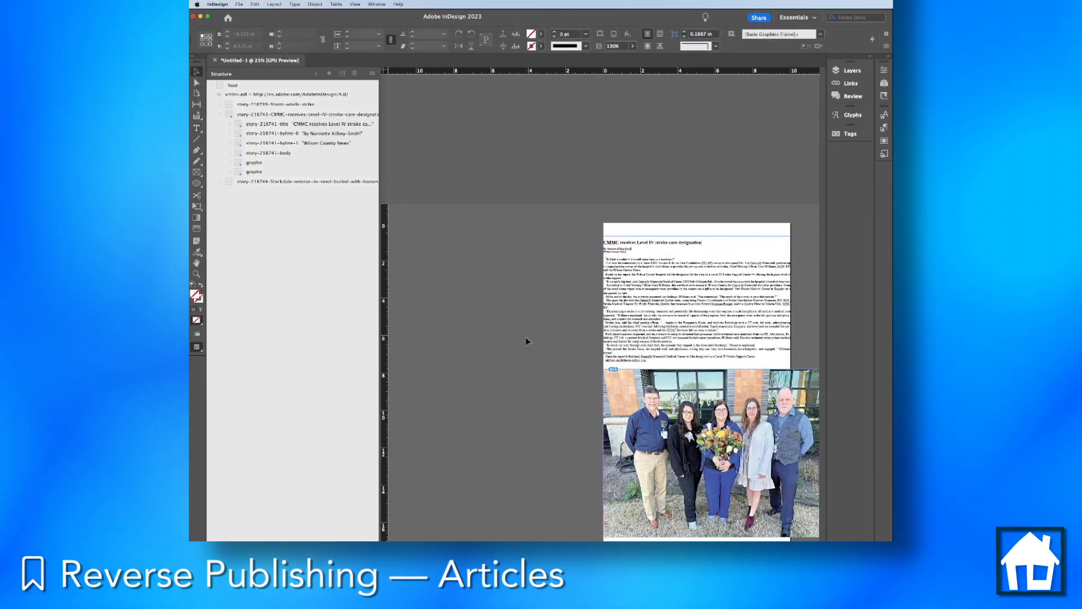
{"action": "key", "text": "t"}
{"action": "left_click_drag", "start_coordinate": [458, 286], "coordinate": [587, 389]}
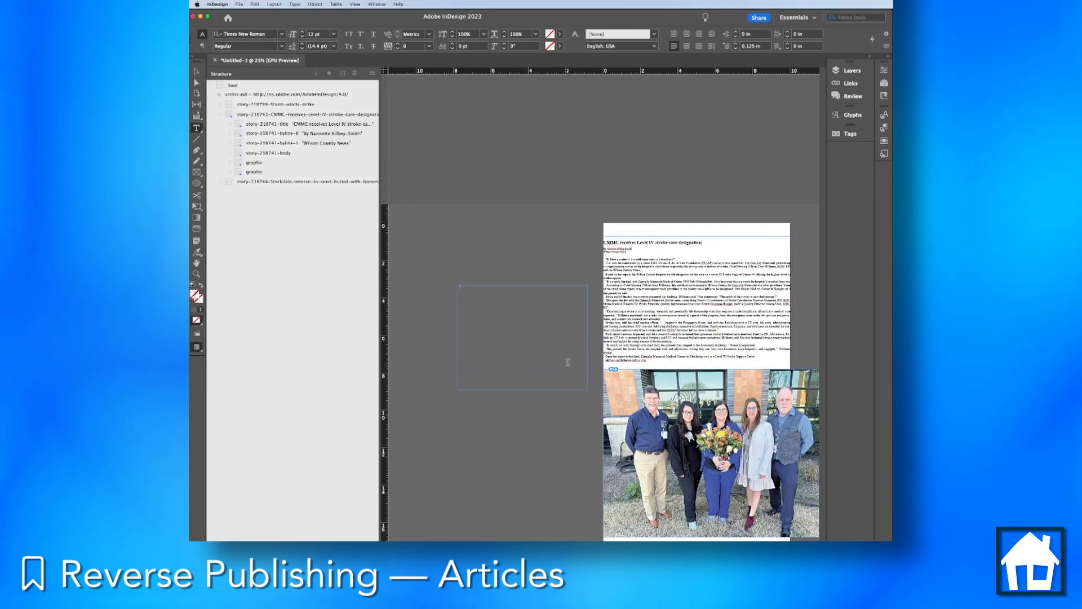
{"action": "key", "text": "Escape"}
{"action": "right_click", "coordinate": [554, 356]}
{"action": "mouse_move", "coordinate": [592, 511]}
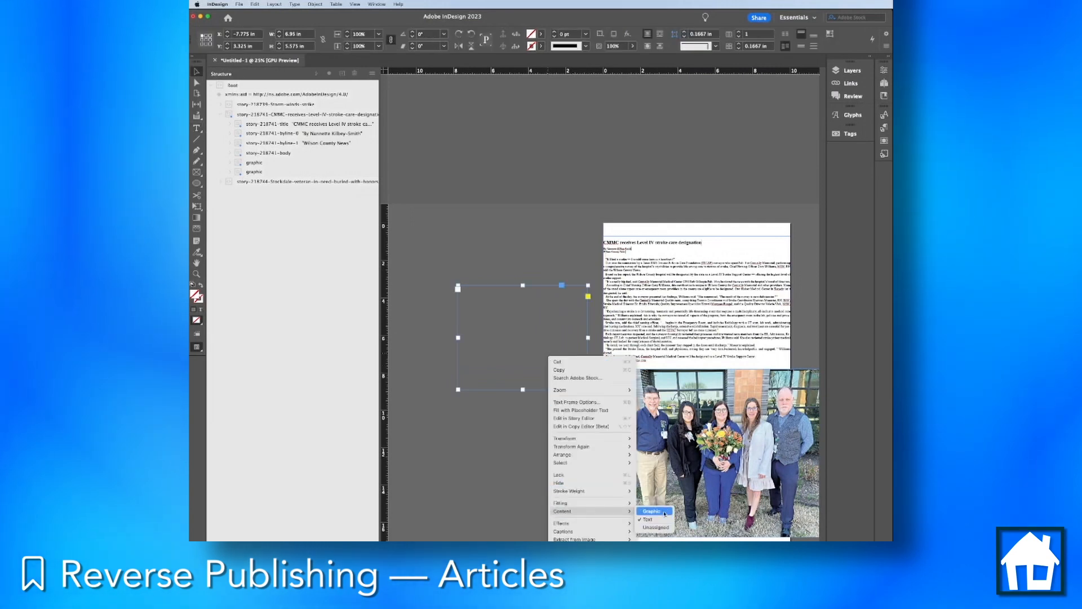
{"action": "left_click", "coordinate": [664, 514]}
- Draw a shallow text frame of the same width directly below the graphic frame, and select the placed photo on the page
{"action": "key", "text": "t"}
{"action": "left_click_drag", "start_coordinate": [457, 391], "coordinate": [588, 413]}
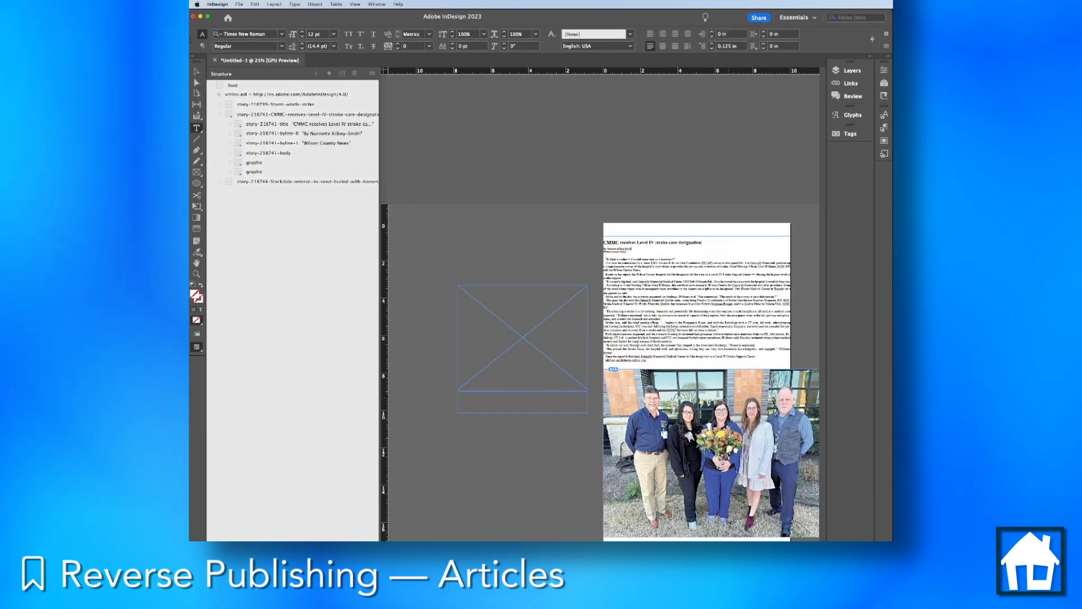
{"action": "key", "text": "Escape"}
{"action": "left_click", "coordinate": [636, 440]}
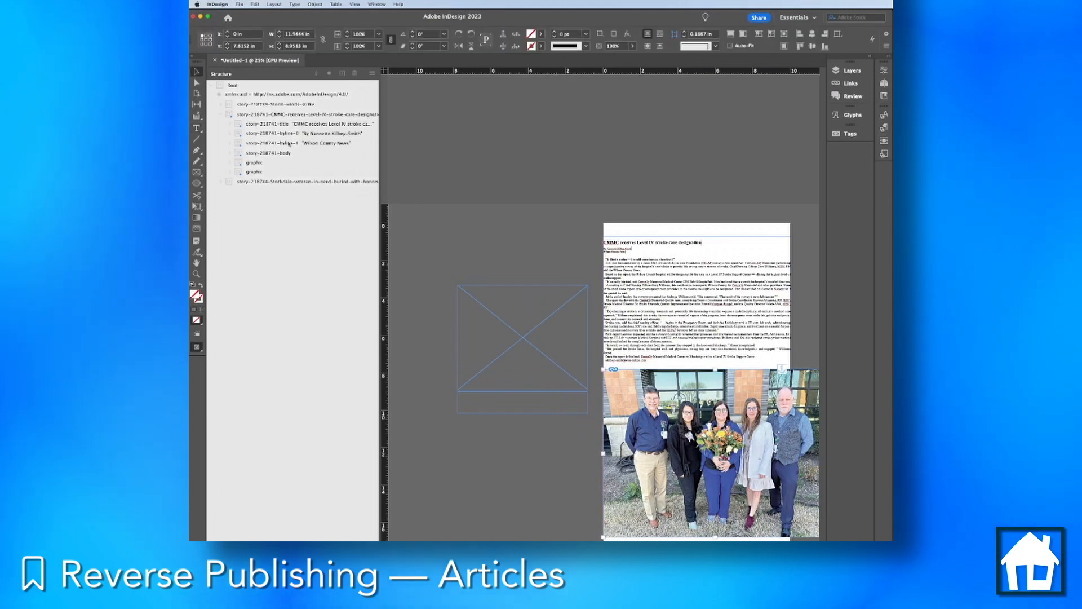
- Expand the story's first graphic element and place its image in the graphic frame on the pasteboard
{"action": "left_click", "coordinate": [229, 163]}
{"action": "left_click", "coordinate": [251, 173]}
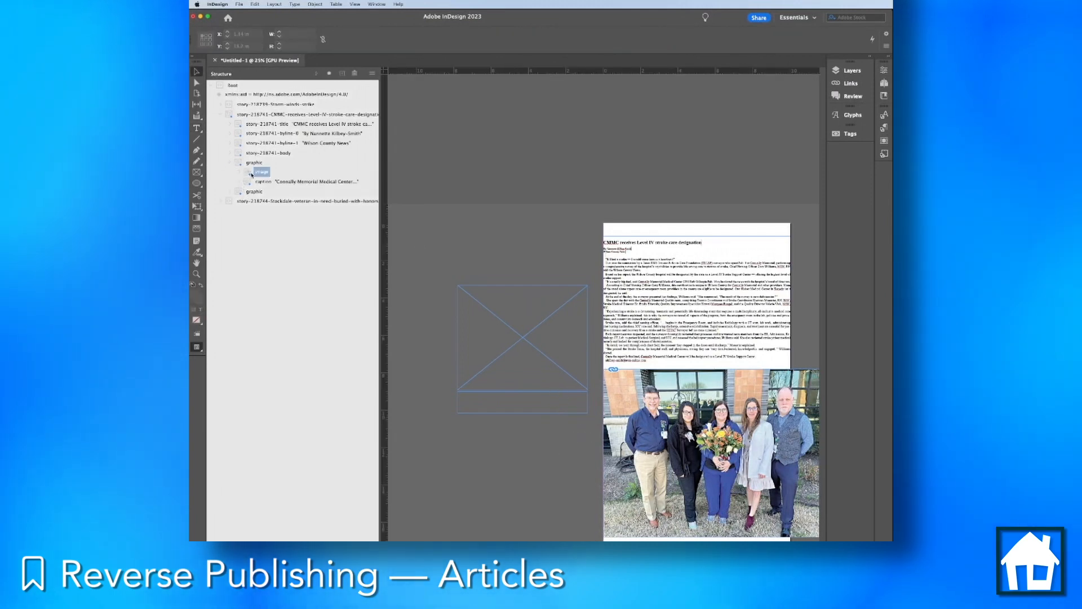
{"action": "left_click_drag", "start_coordinate": [248, 173], "coordinate": [443, 286]}
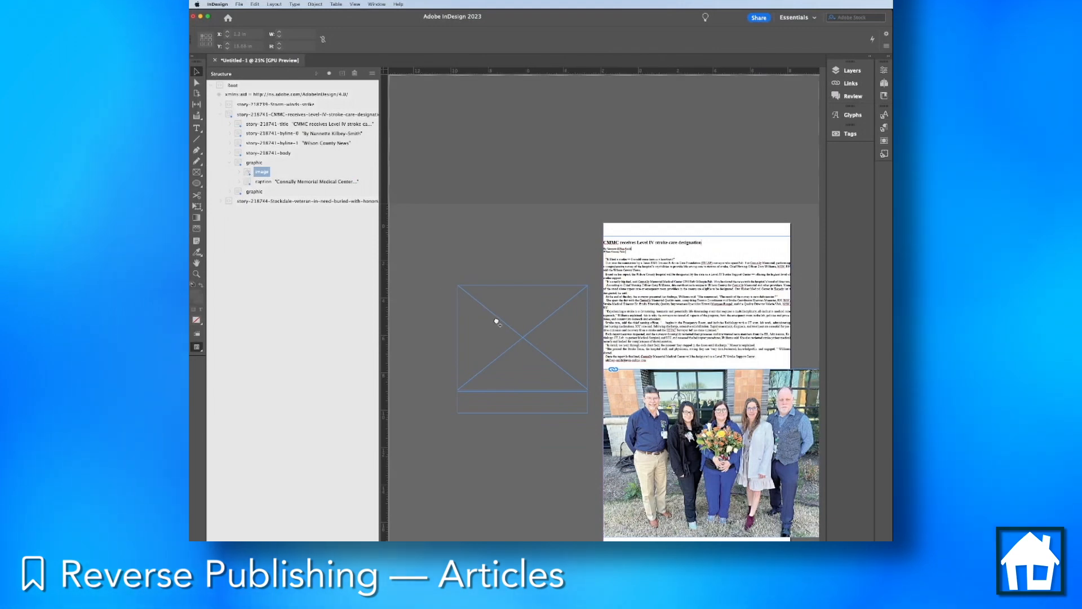
{"action": "left_click_drag", "start_coordinate": [508, 320], "coordinate": [508, 319]}
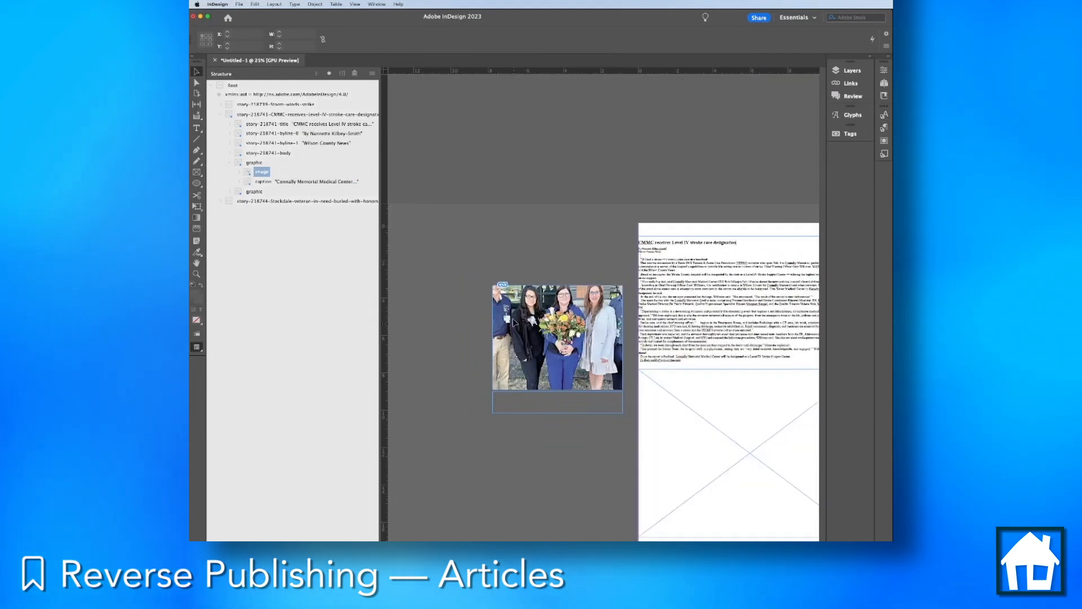
- Fit the placed group photo proportionally within its frame
{"action": "scroll", "coordinate": [530, 451], "scroll_direction": "right", "scroll_amount": 3}
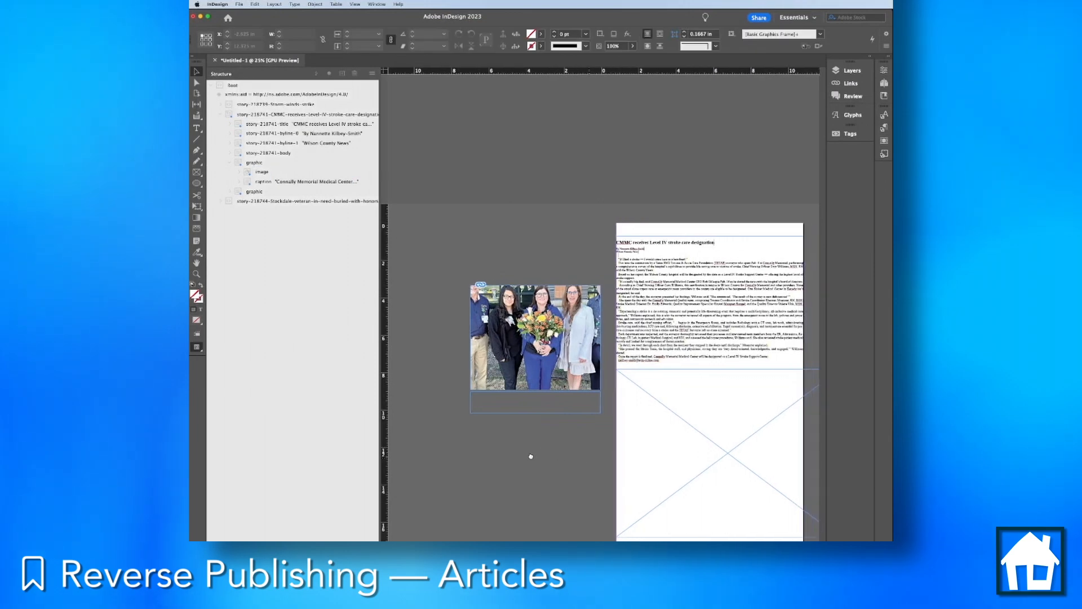
{"action": "right_click", "coordinate": [511, 334]}
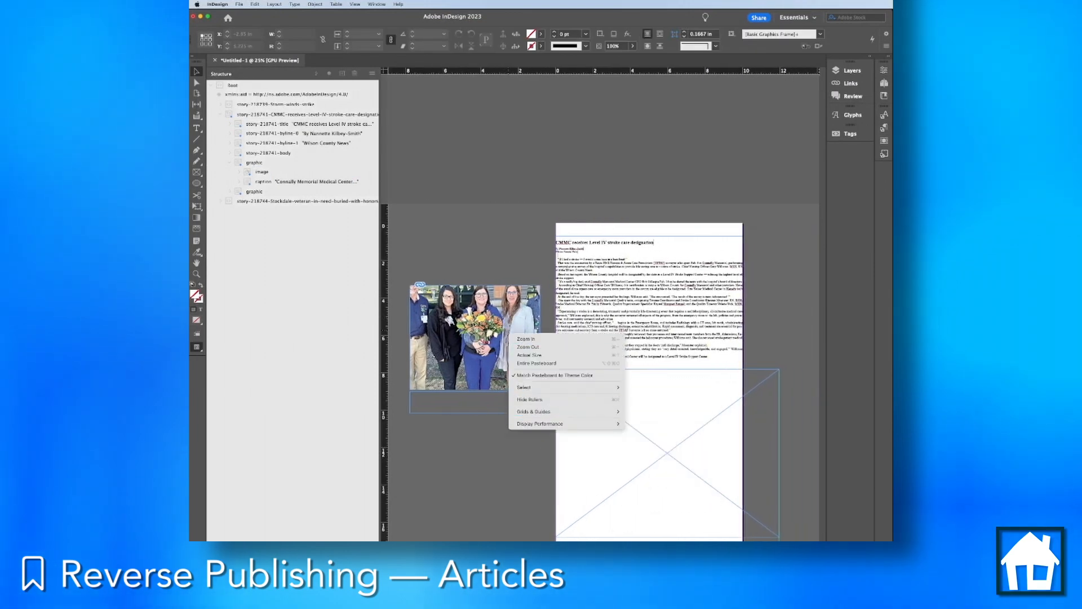
{"action": "left_click", "coordinate": [487, 328]}
{"action": "right_click", "coordinate": [503, 330]}
{"action": "mouse_move", "coordinate": [541, 441]}
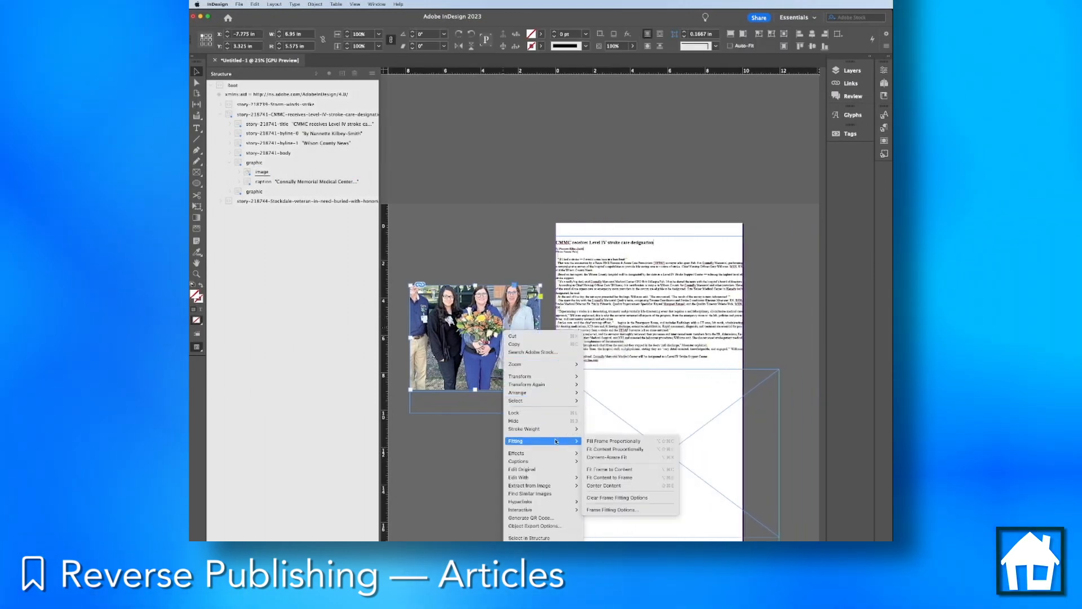
{"action": "left_click", "coordinate": [629, 454]}
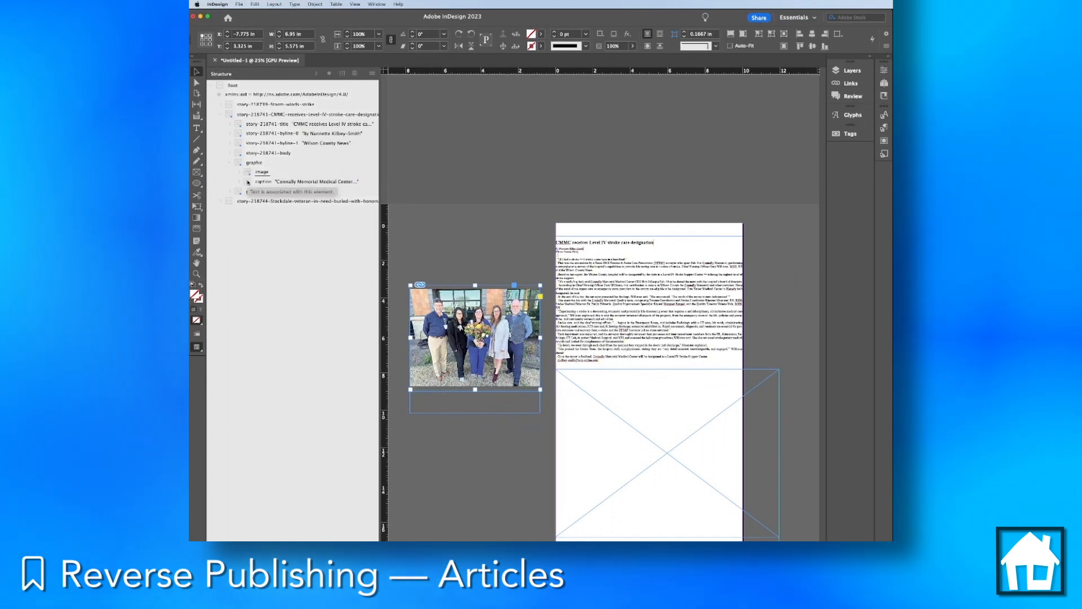
- Place the photo's caption in the text frame below it, enlarge that frame to fit the text, and group both frames
{"action": "left_click_drag", "start_coordinate": [248, 182], "coordinate": [437, 391]}
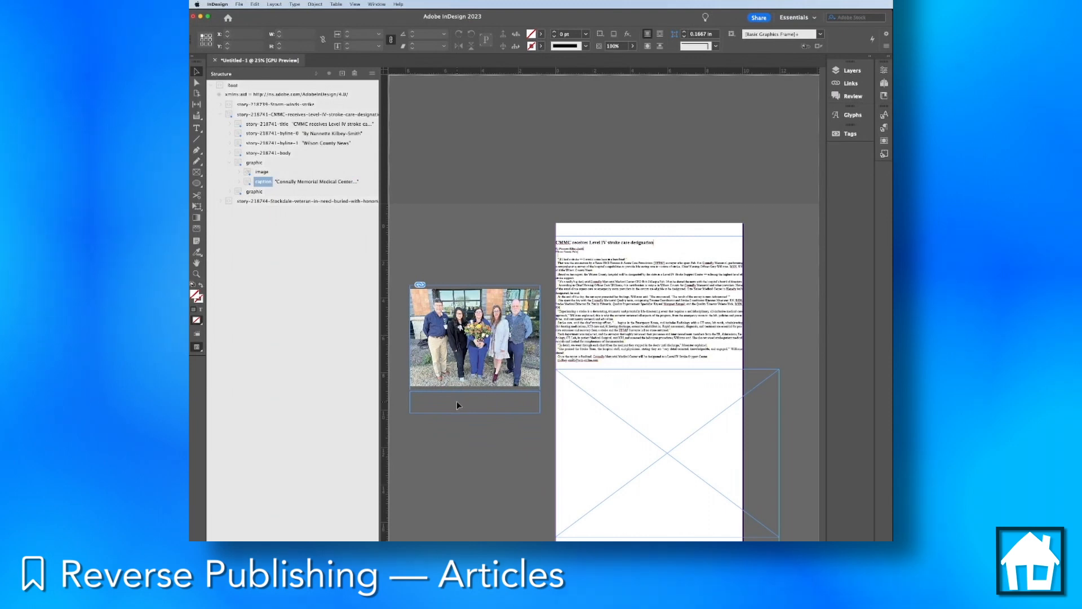
{"action": "left_click_drag", "start_coordinate": [457, 401], "coordinate": [457, 401]}
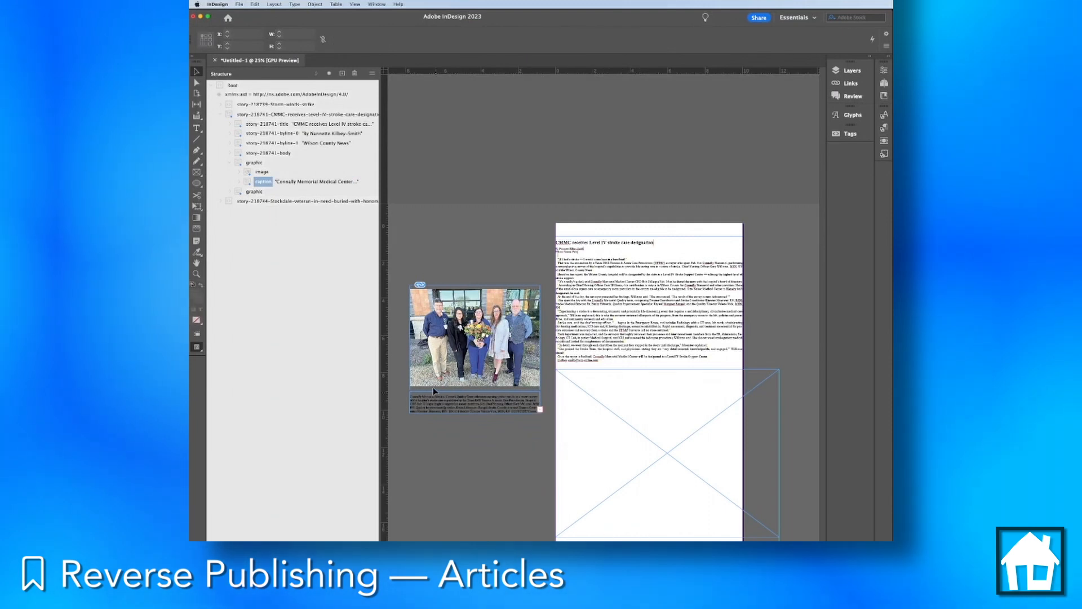
{"action": "left_click", "coordinate": [466, 412]}
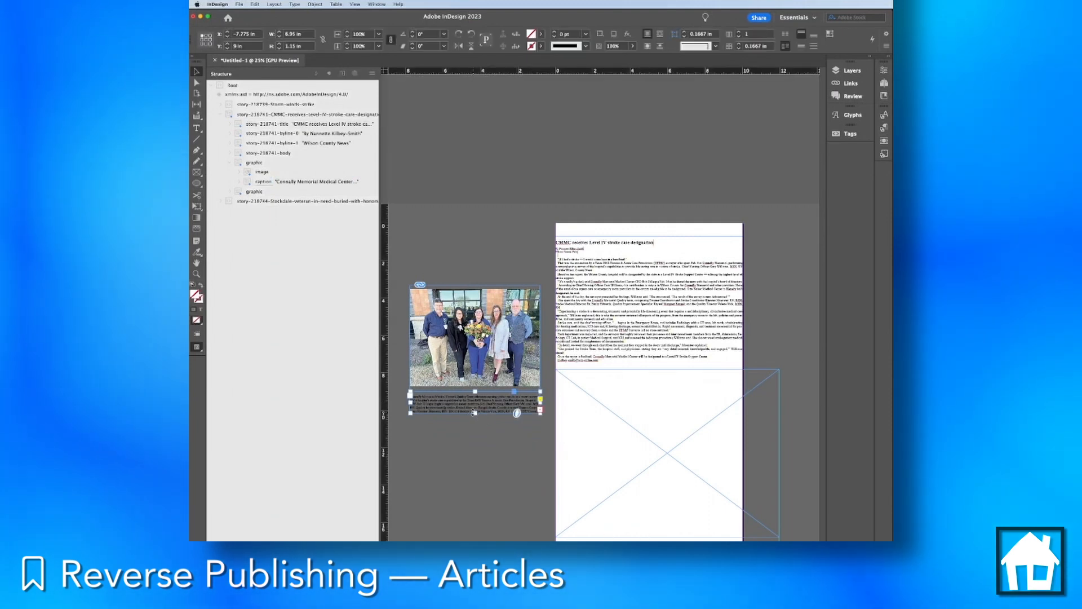
{"action": "left_click_drag", "start_coordinate": [474, 414], "coordinate": [507, 410]}
{"action": "double_click", "coordinate": [468, 399]}
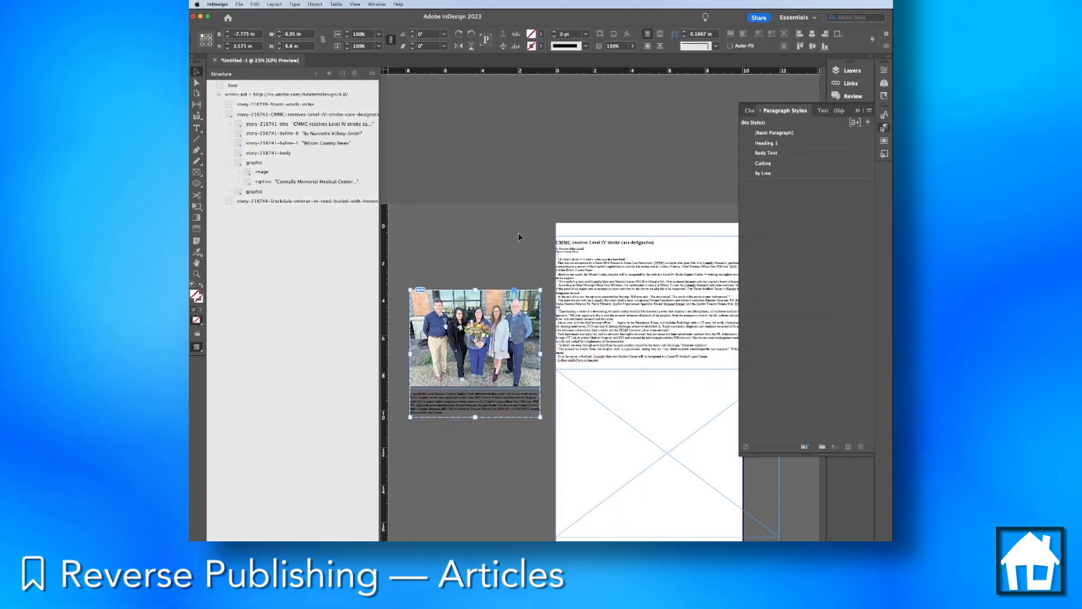
- Wrap text around the bounding box of the photo-and-caption group and move the group to the page's upper-right corner beside the headline
{"action": "left_click", "coordinate": [519, 236]}
{"action": "left_click", "coordinate": [438, 321]}
{"action": "left_click", "coordinate": [883, 142]}
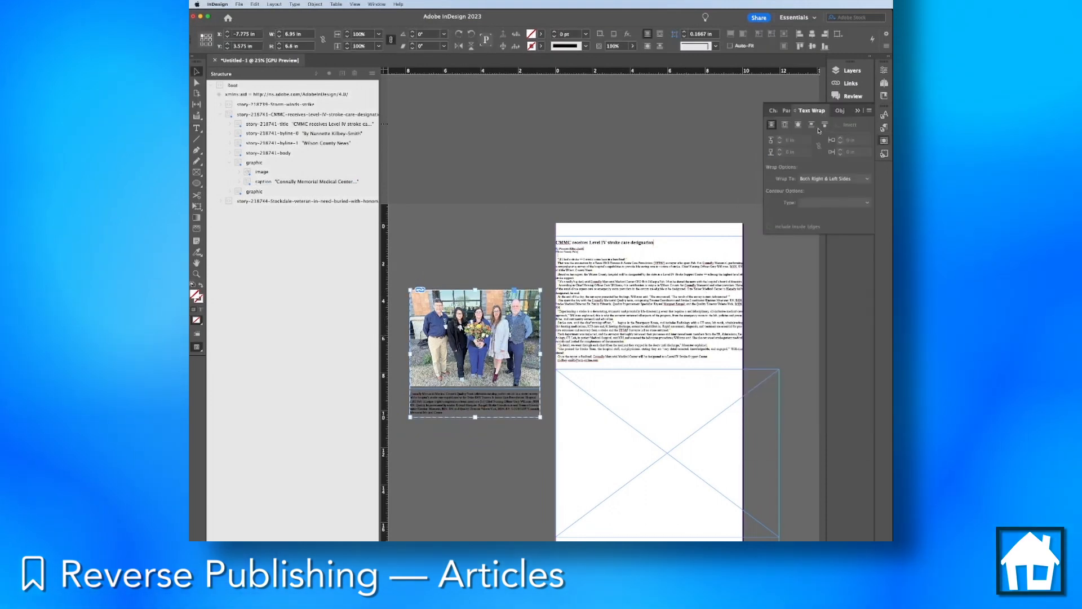
{"action": "left_click", "coordinate": [786, 126]}
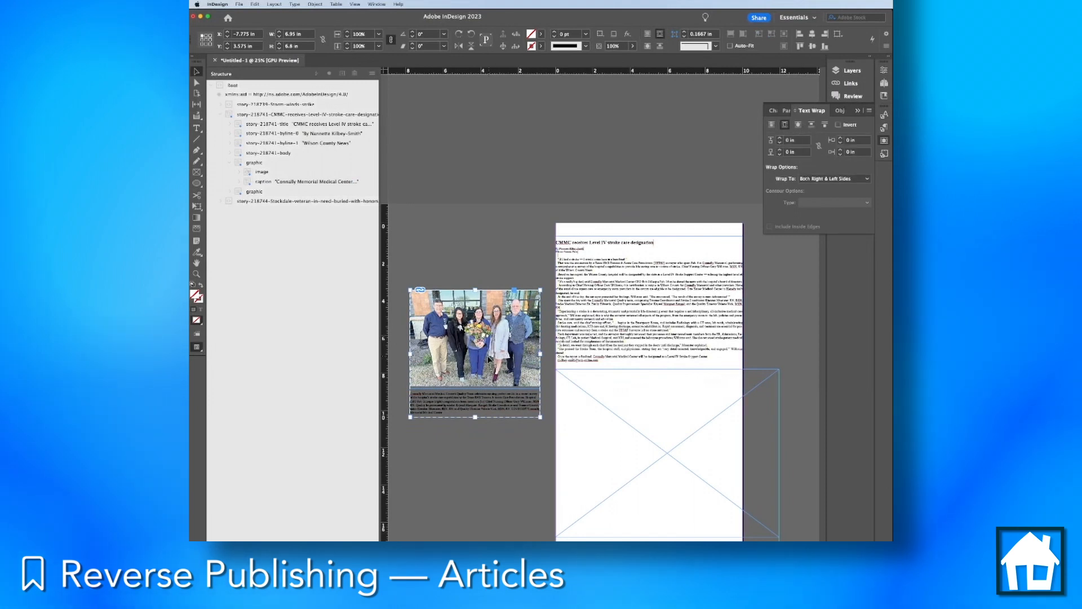
{"action": "left_click_drag", "start_coordinate": [488, 358], "coordinate": [691, 305]}
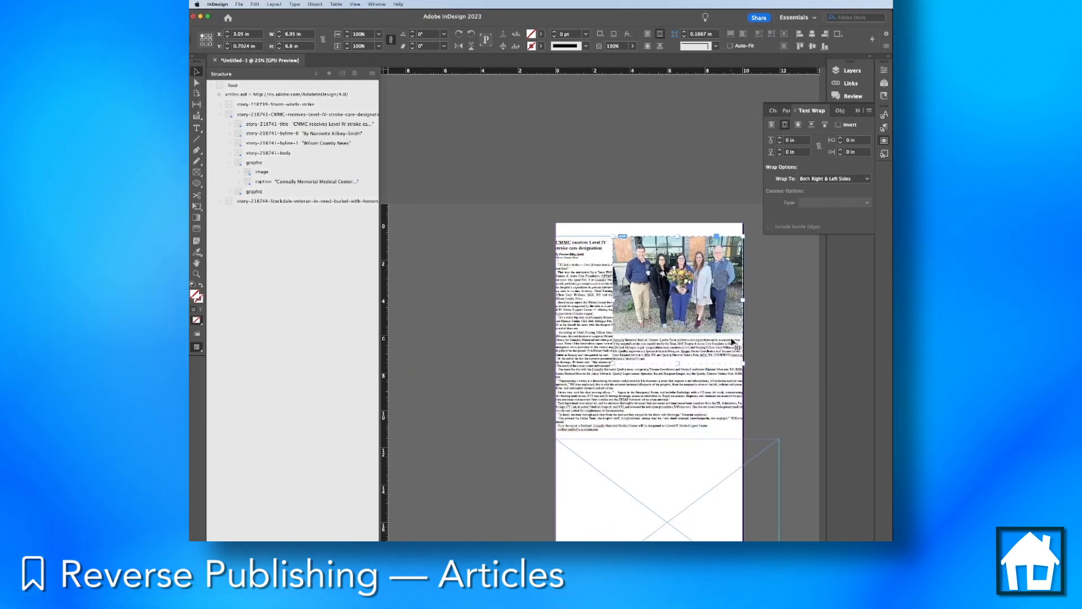
- Set the left text wrap offset of the photo-and-caption group to 0.25 in
{"action": "key", "text": "super+equal"}
{"action": "left_click", "coordinate": [546, 297]}
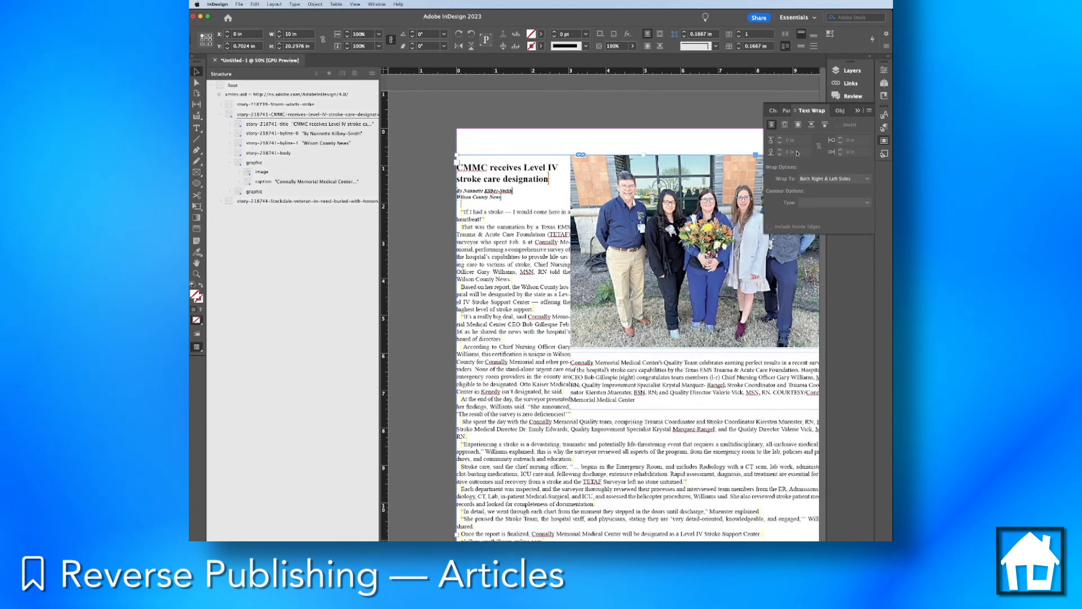
{"action": "left_click", "coordinate": [716, 162]}
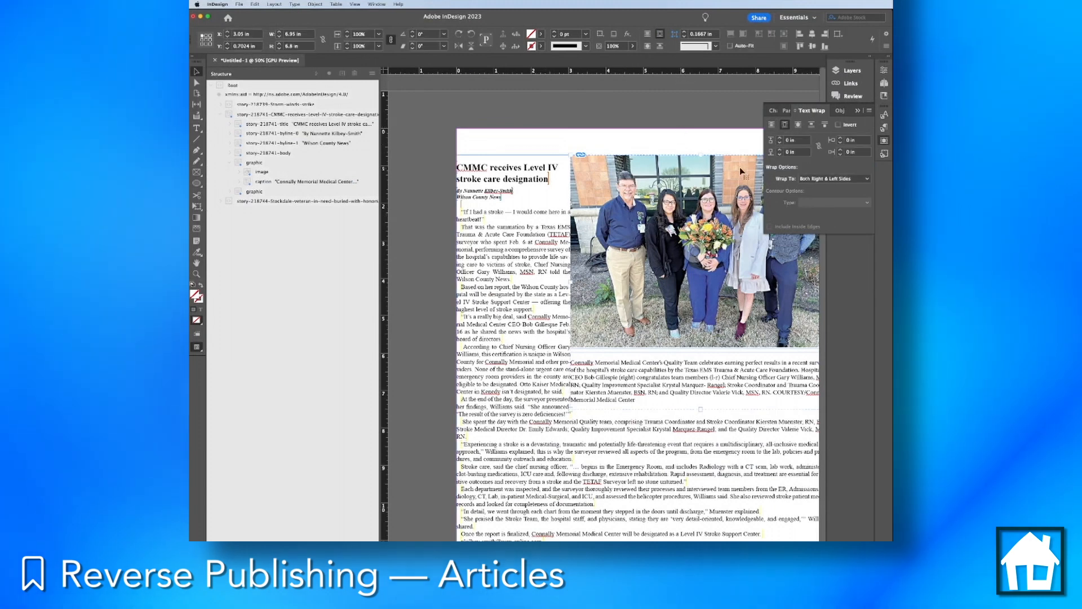
{"action": "left_click", "coordinate": [841, 139]}
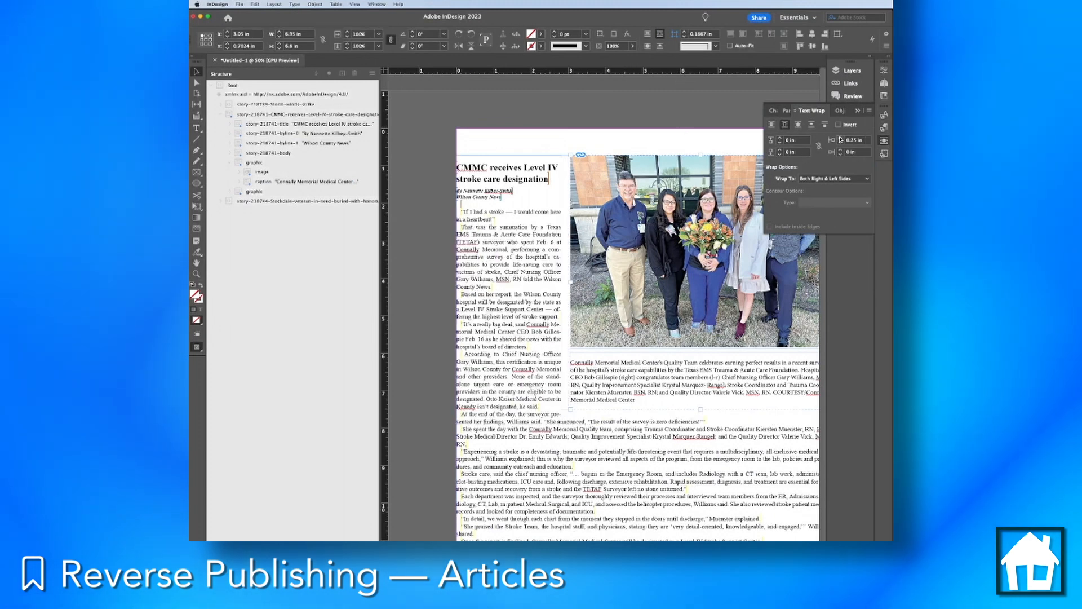
- Cut the BEFAST graphic out of the story text and paste it on the pasteboard beside the page
{"action": "scroll", "coordinate": [593, 481], "scroll_direction": "down", "scroll_amount": 4}
{"action": "left_click", "coordinate": [577, 537]}
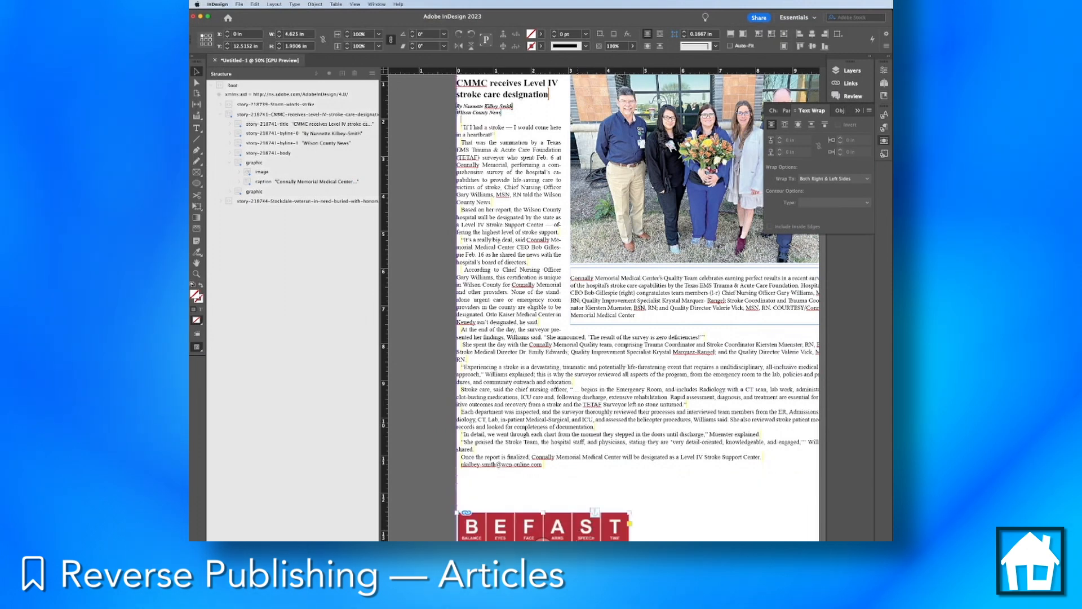
{"action": "scroll", "coordinate": [577, 537], "scroll_direction": "left", "scroll_amount": 6}
{"action": "key", "text": "super+x"}
{"action": "key", "text": "super+v"}
{"action": "left_click_drag", "start_coordinate": [545, 413], "coordinate": [430, 404]}
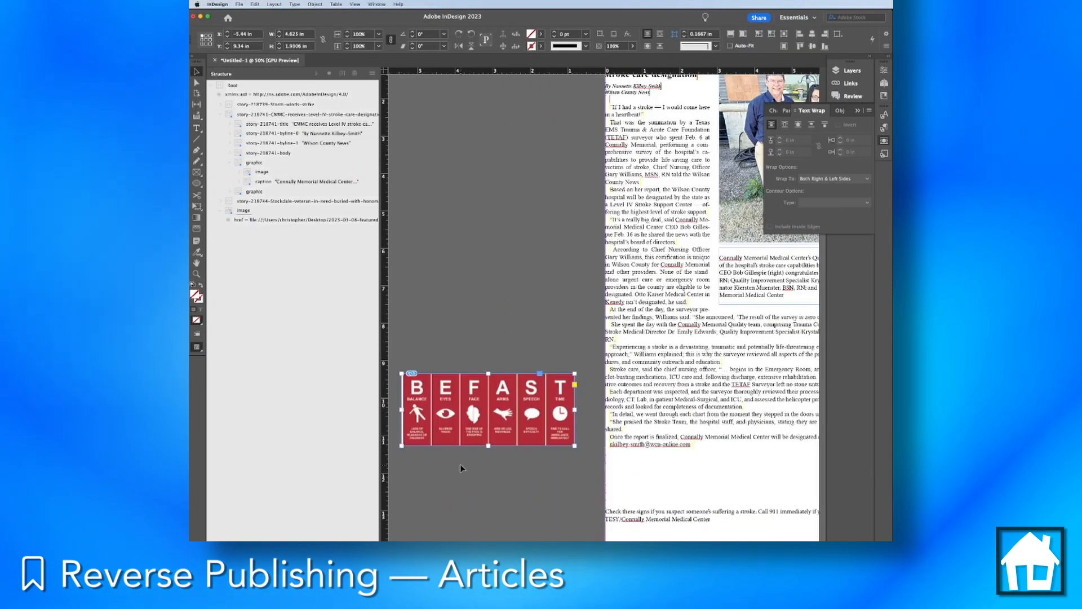
- Draw a text frame as wide as the BEFAST graphic directly below it and place the second graphic's caption there
{"action": "key", "text": "t"}
{"action": "left_click_drag", "start_coordinate": [402, 446], "coordinate": [576, 466]}
{"action": "left_click", "coordinate": [229, 192]}
{"action": "mouse_move", "coordinate": [230, 221]}
{"action": "left_mouse_down"}
{"action": "mouse_move", "coordinate": [259, 196]}
{"action": "mouse_move", "coordinate": [496, 456]}
{"action": "mouse_move", "coordinate": [488, 473]}
{"action": "left_mouse_up"}
{"action": "left_click", "coordinate": [240, 211]}
- Group the BEFAST graphic with its caption frame
{"action": "key", "text": "v"}
{"action": "left_click", "coordinate": [496, 458]}
{"action": "left_click", "coordinate": [503, 428], "text": "shift"}
{"action": "key", "text": "super+g"}
{"action": "left_click", "coordinate": [510, 495]}
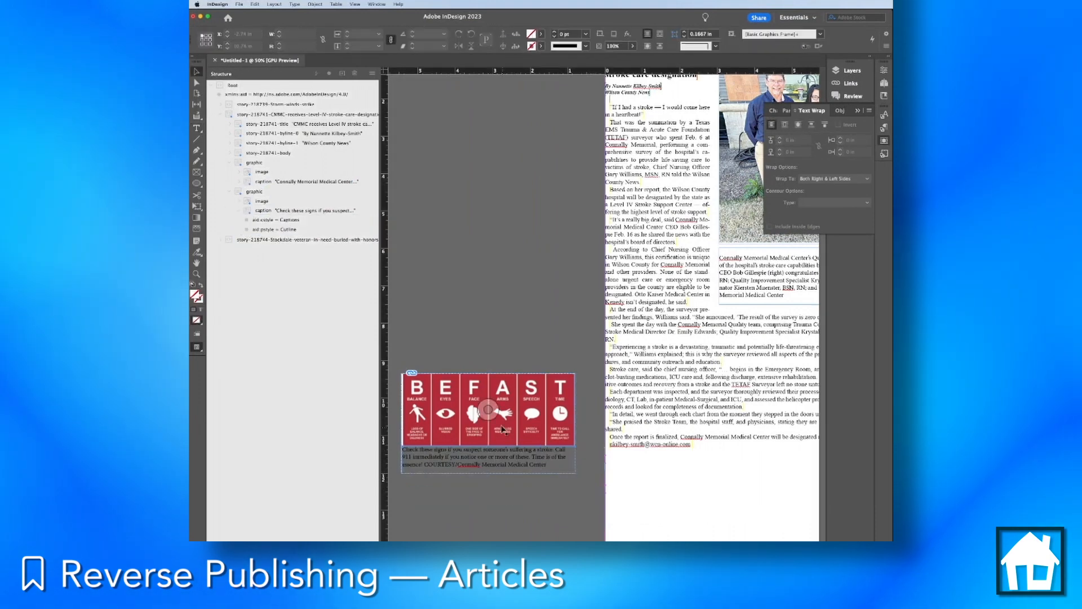
- Move the BEFAST group to the page's right edge below the photo and apply a bounding-box text wrap with a 0.1875 in left offset
{"action": "key", "text": "super+minus"}
{"action": "left_click_drag", "start_coordinate": [565, 410], "coordinate": [767, 395]}
{"action": "left_click", "coordinate": [785, 125]}
{"action": "left_click", "coordinate": [841, 138]}
{"action": "left_click", "coordinate": [841, 138]}
{"action": "left_click", "coordinate": [841, 138]}
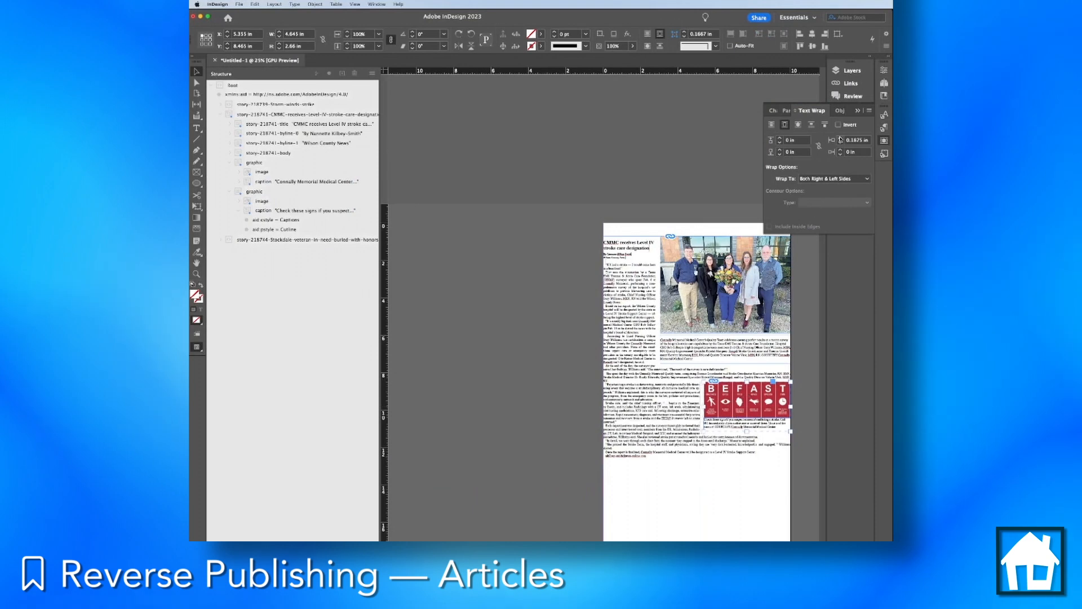
- Shorten the story's main text frame and narrow it to a single column about 3.25 in wide along the page's left edge
{"action": "left_click", "coordinate": [661, 431]}
{"action": "left_click", "coordinate": [560, 482]}
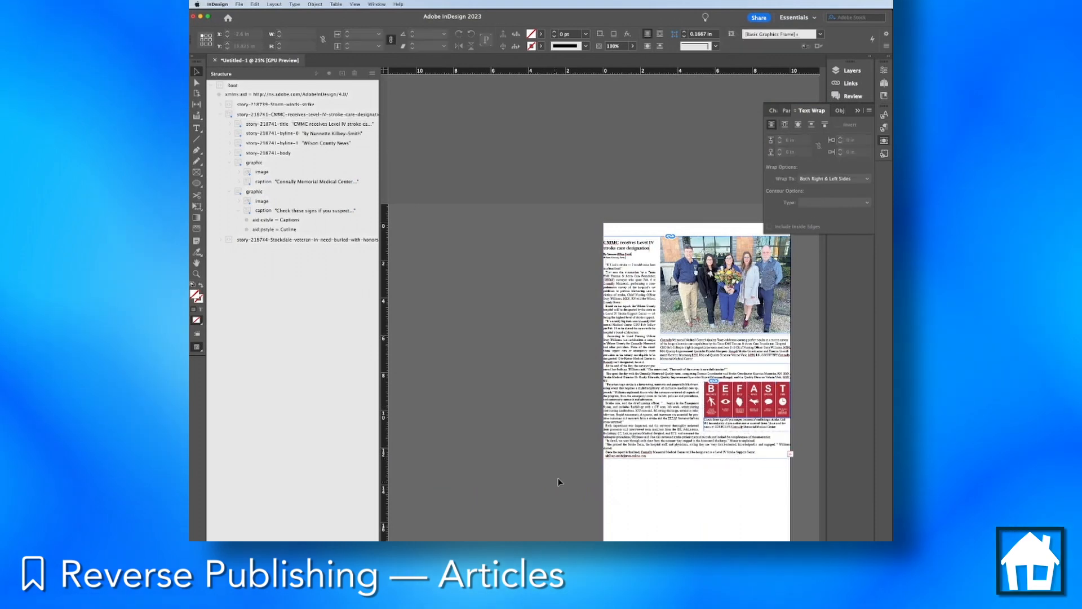
{"action": "left_click", "coordinate": [779, 457]}
{"action": "left_click", "coordinate": [702, 520]}
{"action": "left_click", "coordinate": [753, 448]}
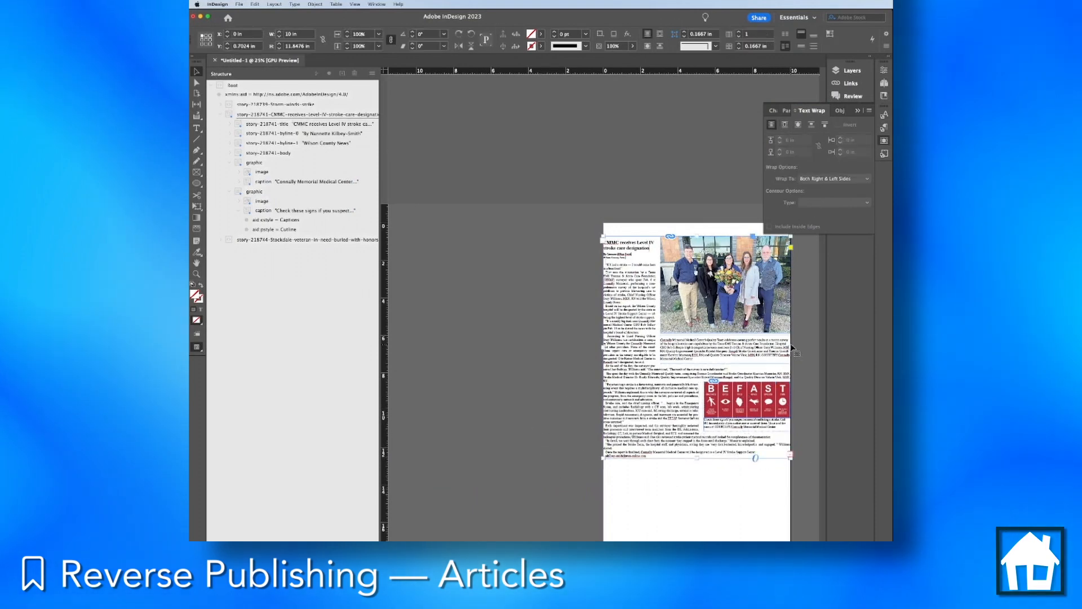
{"action": "left_click_drag", "start_coordinate": [791, 347], "coordinate": [664, 348]}
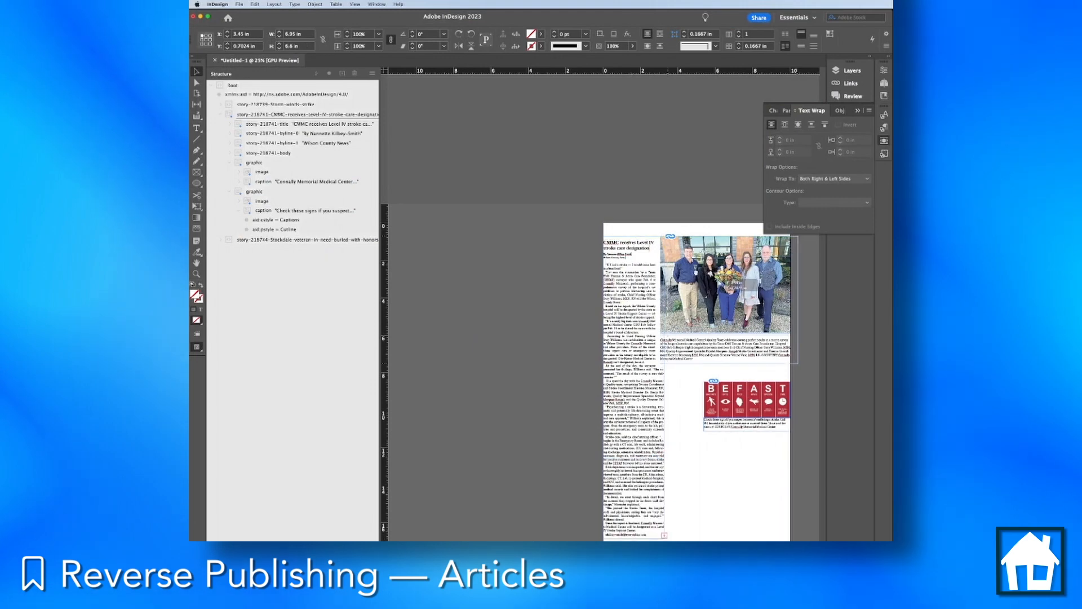
- Resize the group photo and its caption to fill the page width remaining beside the narrow text column
{"action": "left_click_drag", "start_coordinate": [747, 309], "coordinate": [791, 284]}
{"action": "double_click", "coordinate": [775, 348]}
{"action": "left_click_drag", "start_coordinate": [799, 350], "coordinate": [775, 345]}
{"action": "left_click", "coordinate": [788, 325]}
{"action": "left_click_drag", "start_coordinate": [786, 297], "coordinate": [786, 293]}
- Move the BEFAST graphic and caption into the first text column, scaling the graphic and narrowing the caption frame to the column width
{"action": "left_click", "coordinate": [652, 533]}
{"action": "double_click", "coordinate": [773, 413]}
{"action": "left_click_drag", "start_coordinate": [773, 413], "coordinate": [665, 402]}
{"action": "left_click_drag", "start_coordinate": [742, 426], "coordinate": [642, 424]}
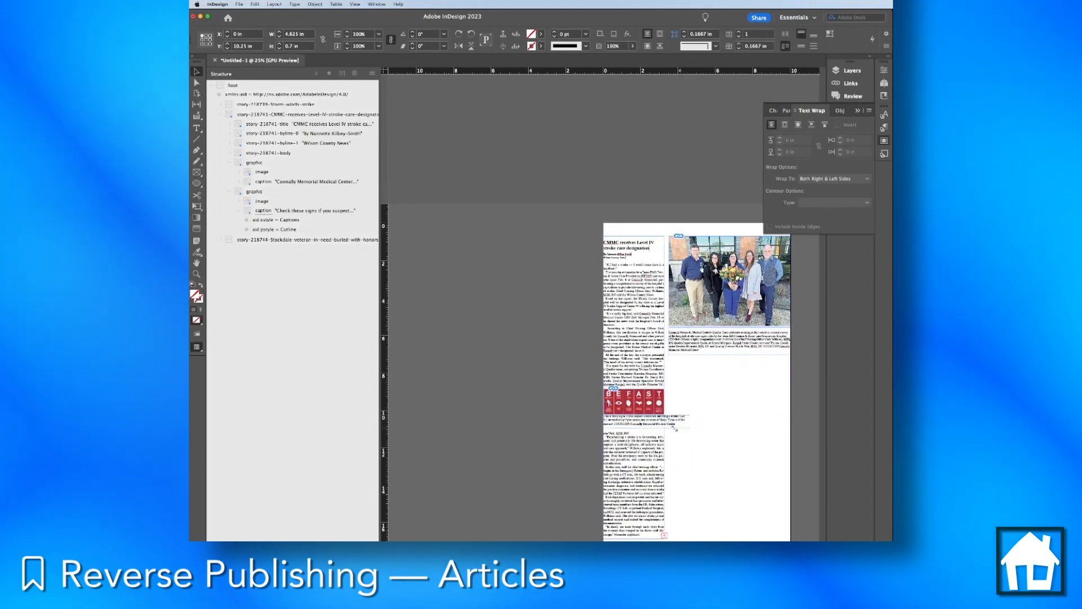
{"action": "left_click_drag", "start_coordinate": [708, 423], "coordinate": [664, 425]}
{"action": "left_click_drag", "start_coordinate": [634, 431], "coordinate": [633, 403]}
{"action": "left_click", "coordinate": [711, 410]}
{"action": "left_click", "coordinate": [583, 441]}
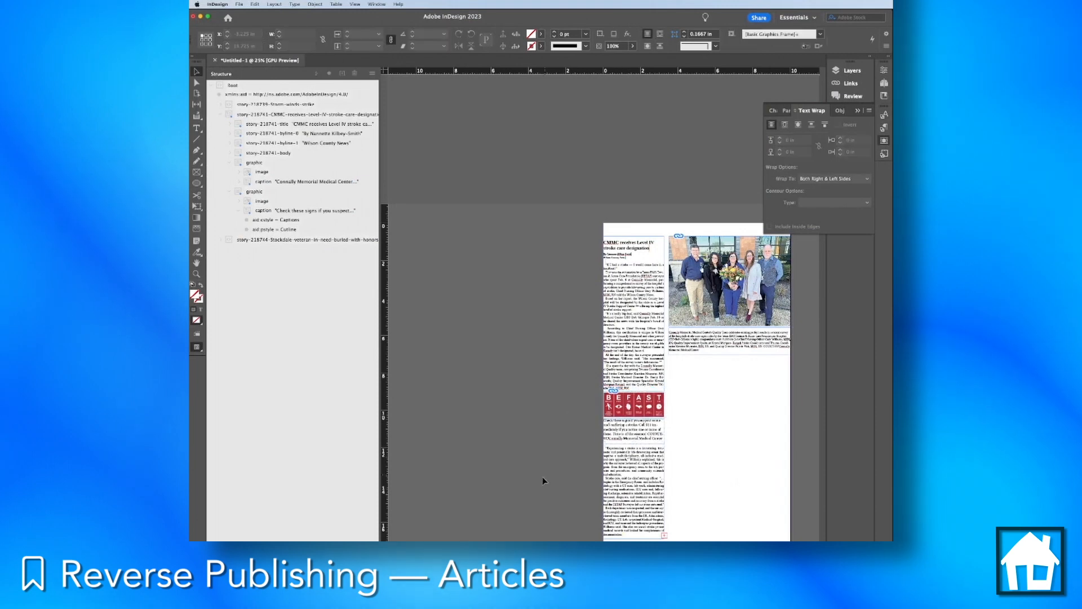
- Switch the page to preview display and shift the story's headline up slightly to line up with the photo's top
{"action": "key", "text": "w"}
{"action": "key", "text": "super+equal"}
{"action": "key", "text": "super+minus"}
{"action": "left_click", "coordinate": [594, 240]}
{"action": "left_click_drag", "start_coordinate": [615, 236], "coordinate": [615, 232]}
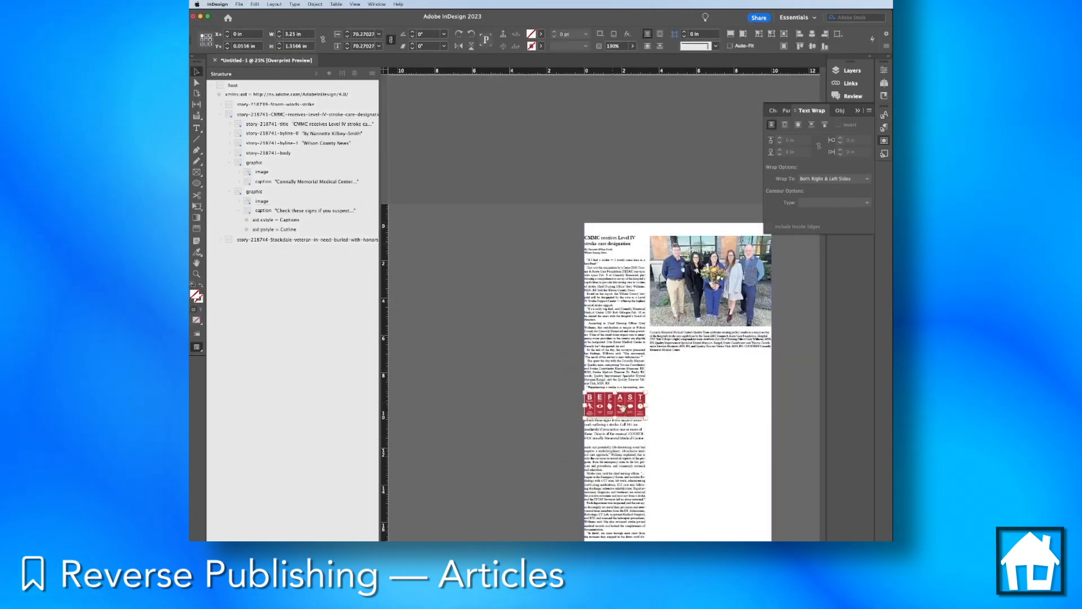
- Nudge the BEFAST graphic and caption up and shorten the first text column so it ends with them
{"action": "left_click_drag", "start_coordinate": [633, 422], "coordinate": [634, 417]}
{"action": "left_click", "coordinate": [620, 486]}
{"action": "mouse_move", "coordinate": [615, 540]}
{"action": "left_mouse_down"}
{"action": "mouse_move", "coordinate": [617, 440]}
{"action": "mouse_move", "coordinate": [589, 453]}
{"action": "mouse_move", "coordinate": [634, 540]}
{"action": "left_mouse_up"}
{"action": "left_click", "coordinate": [645, 437]}
{"action": "left_click_drag", "start_coordinate": [611, 510], "coordinate": [611, 423]}
- Thread the overflowing story text into two columns below the photo, 3.25 in and 3 in wide and 4.4778 in high
{"action": "left_click_drag", "start_coordinate": [634, 405], "coordinate": [681, 440]}
{"action": "left_click", "coordinate": [629, 372]}
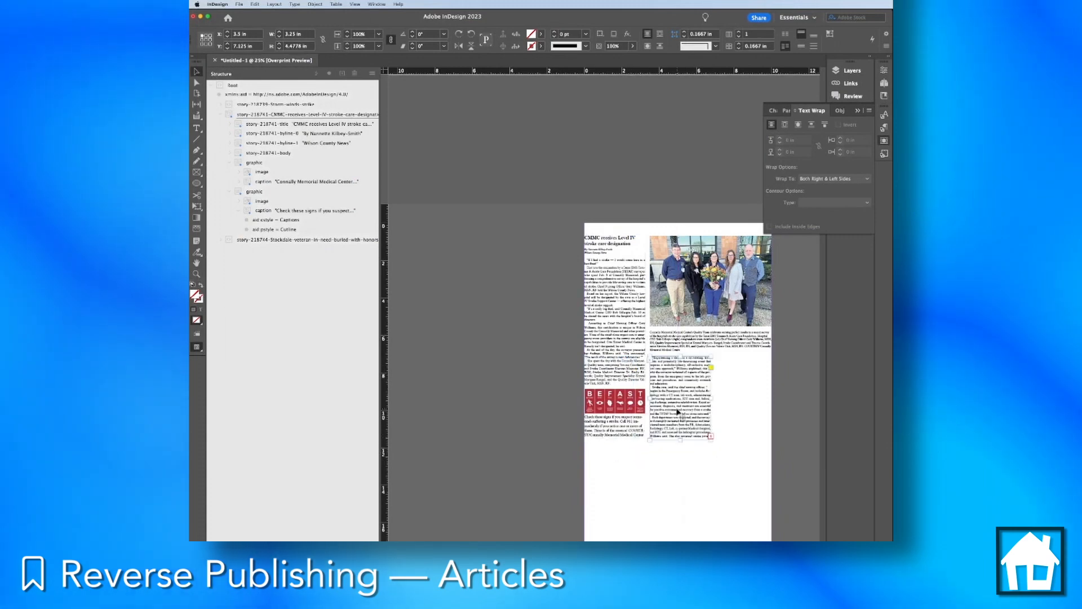
{"action": "left_click", "coordinate": [717, 358]}
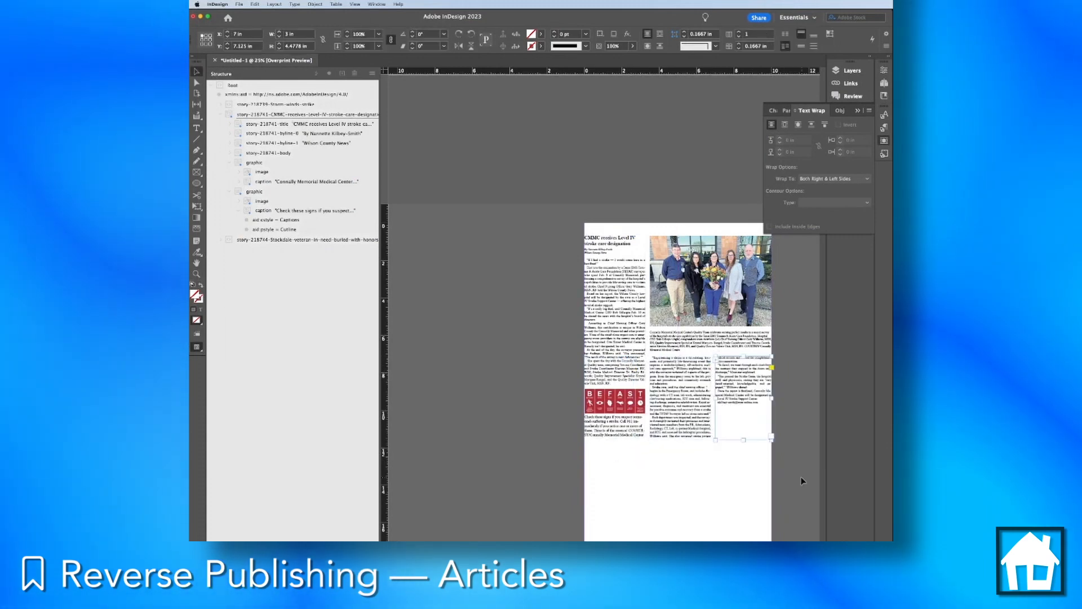